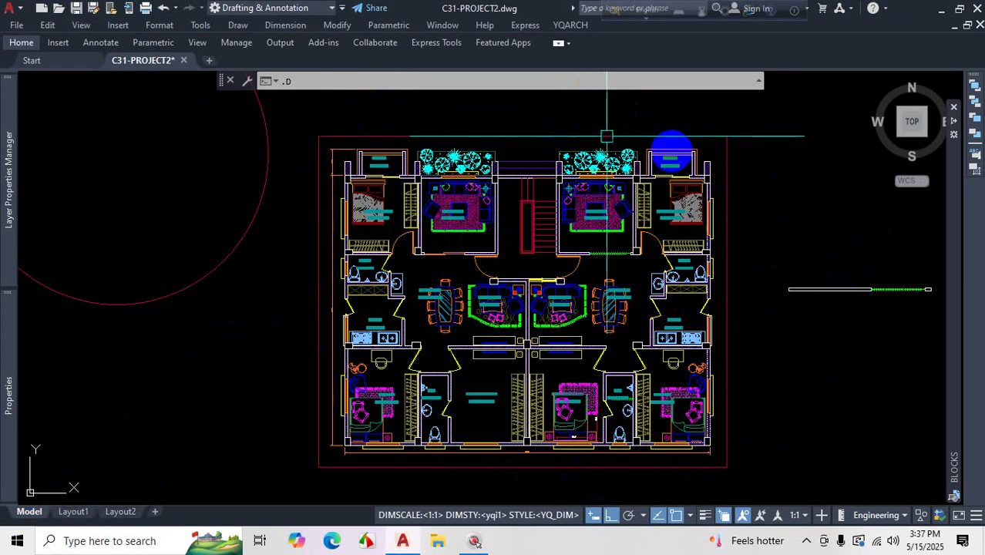
Step: Start plotting the model as a single sheet and stop the Batch Plot prompt from being shown again
{"action": "scroll", "coordinate": [392, 292], "scroll_direction": "down", "scroll_amount": 4}
{"action": "scroll", "coordinate": [479, 230], "scroll_direction": "up", "scroll_amount": 2}
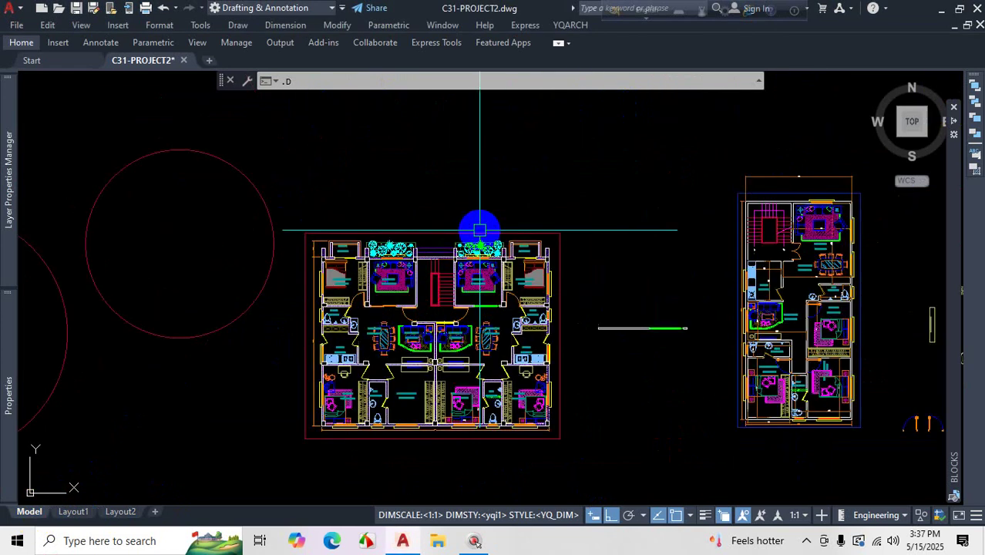
{"action": "left_click", "coordinate": [17, 25]}
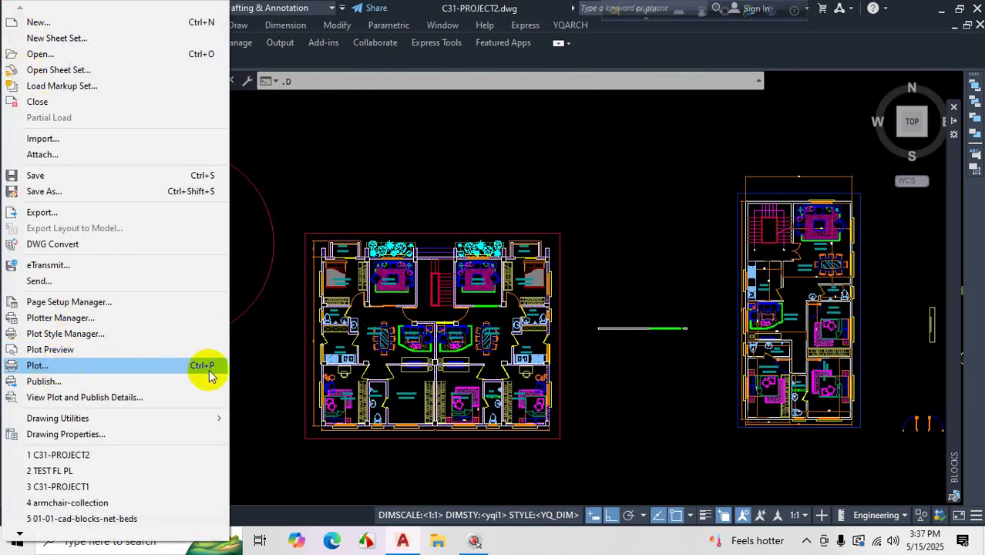
{"action": "left_click", "coordinate": [428, 153]}
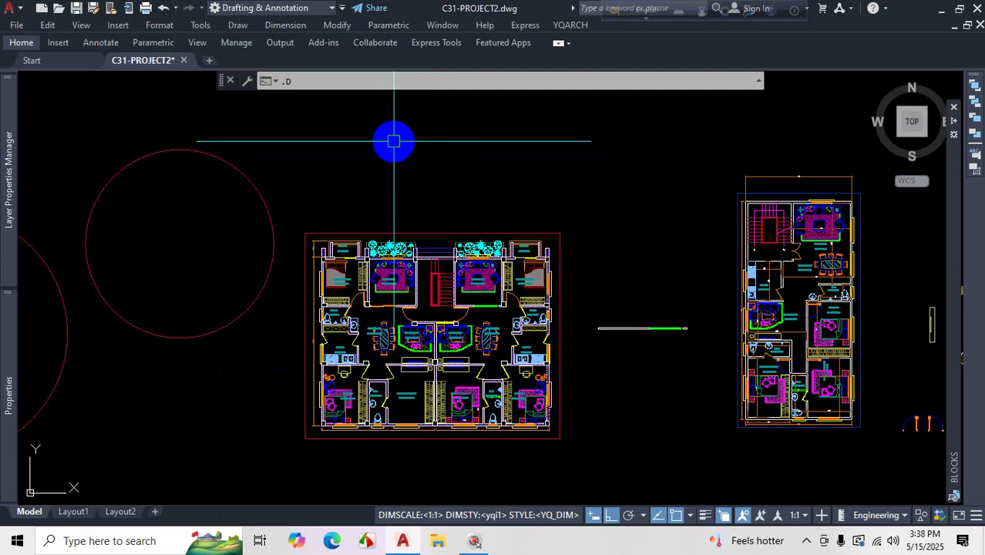
{"action": "key", "text": "ctrl+p"}
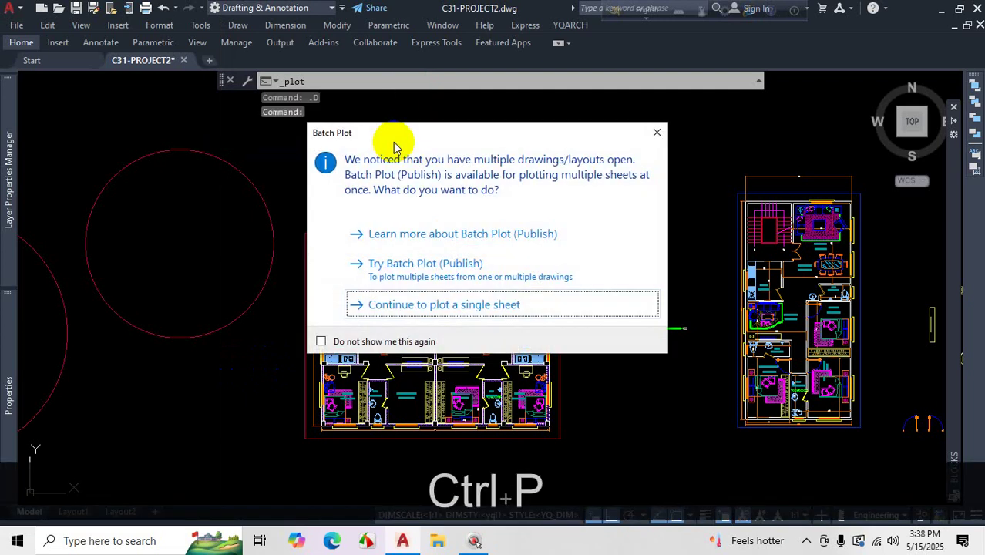
{"action": "left_click", "coordinate": [321, 342]}
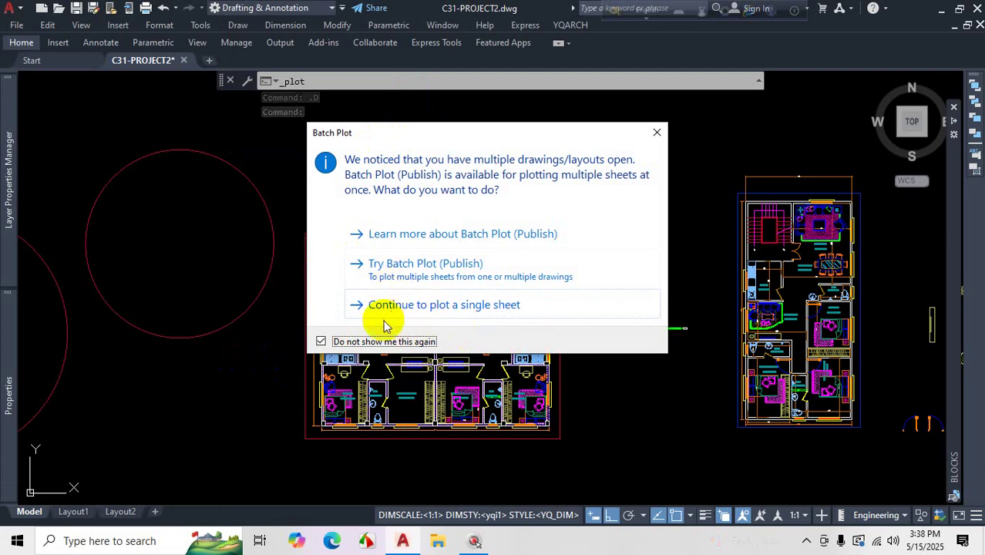
{"action": "left_click", "coordinate": [448, 308]}
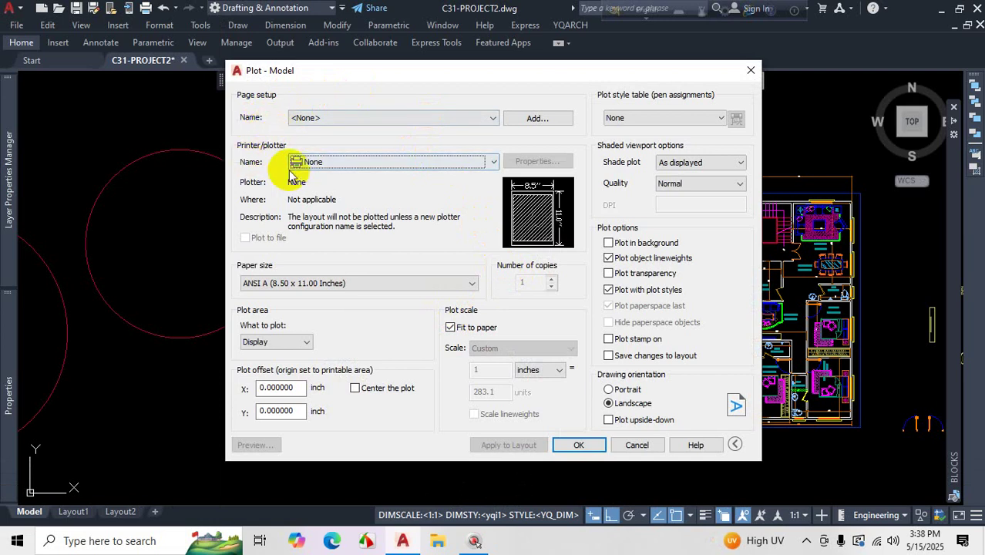
{"action": "left_click", "coordinate": [441, 163]}
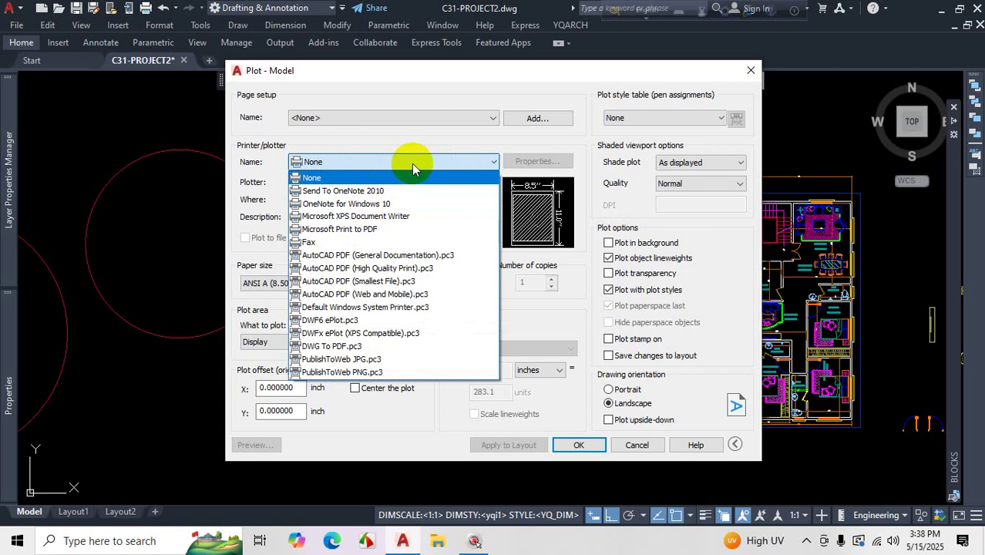
{"action": "left_click", "coordinate": [412, 164]}
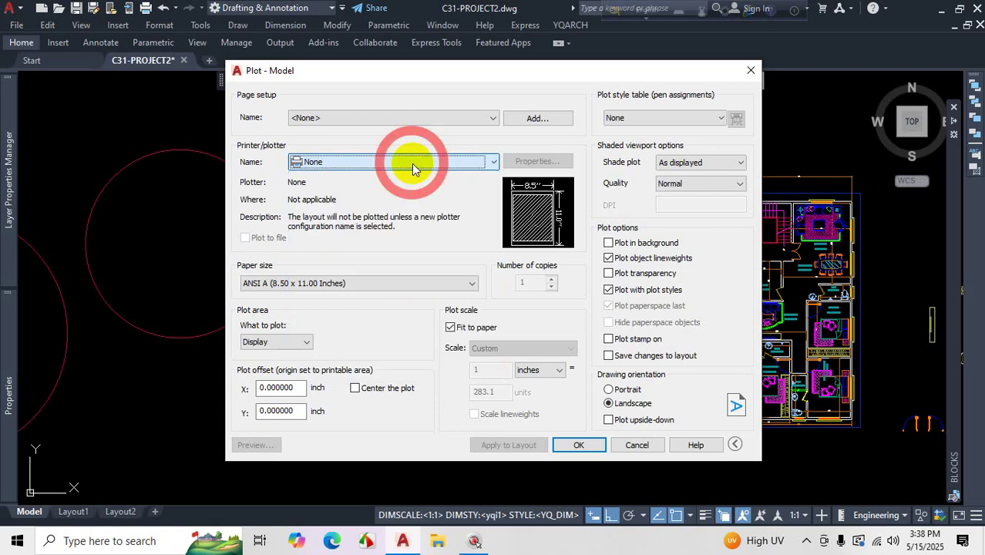
{"action": "left_click", "coordinate": [456, 162]}
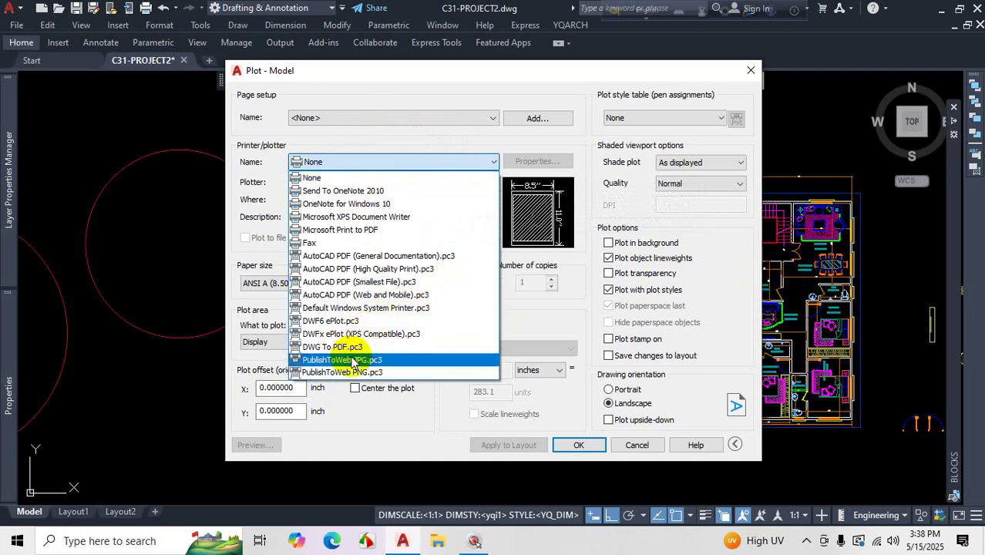
{"action": "key", "text": "ctrl+1"}
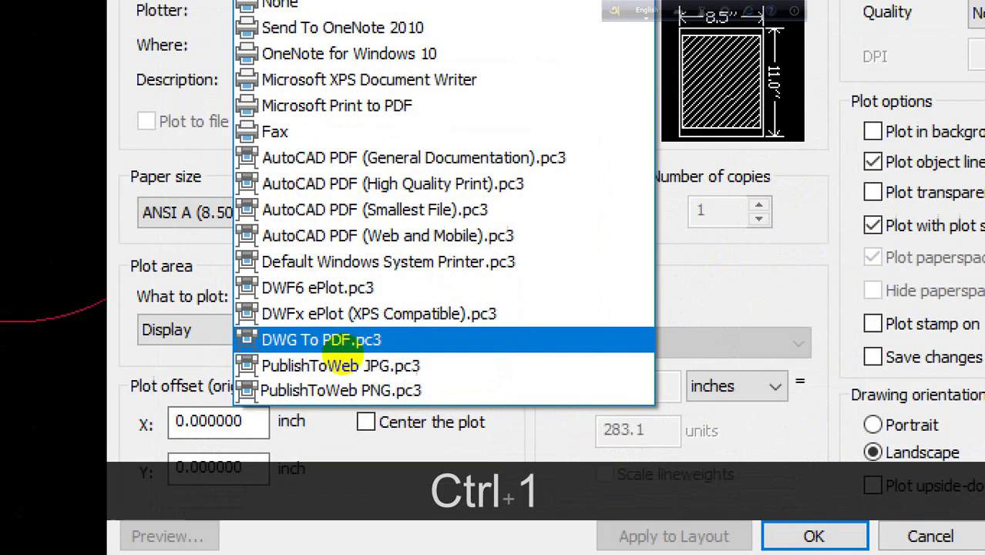
{"action": "left_click_drag", "start_coordinate": [394, 337], "coordinate": [293, 337]}
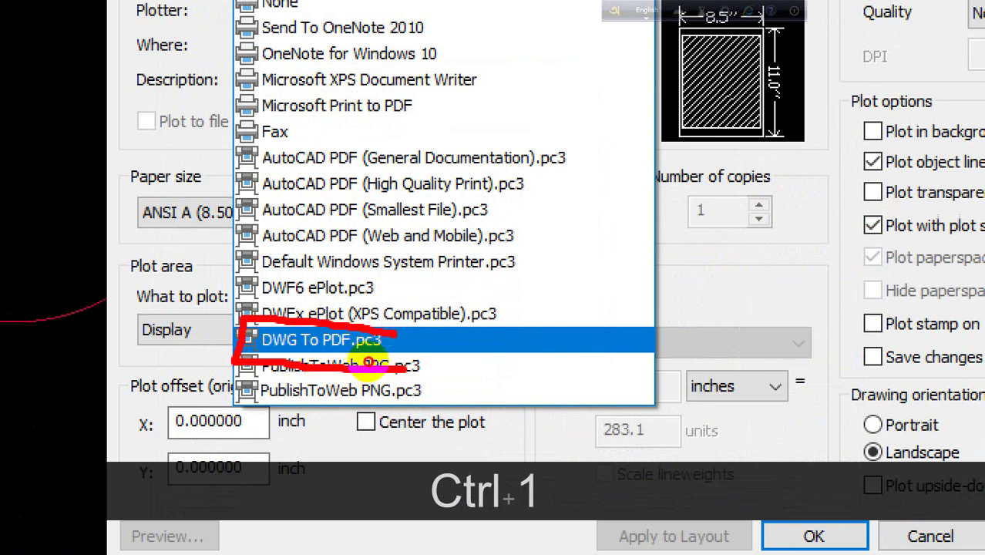
{"action": "left_click_drag", "start_coordinate": [368, 364], "coordinate": [385, 343]}
{"action": "key", "text": "Escape"}
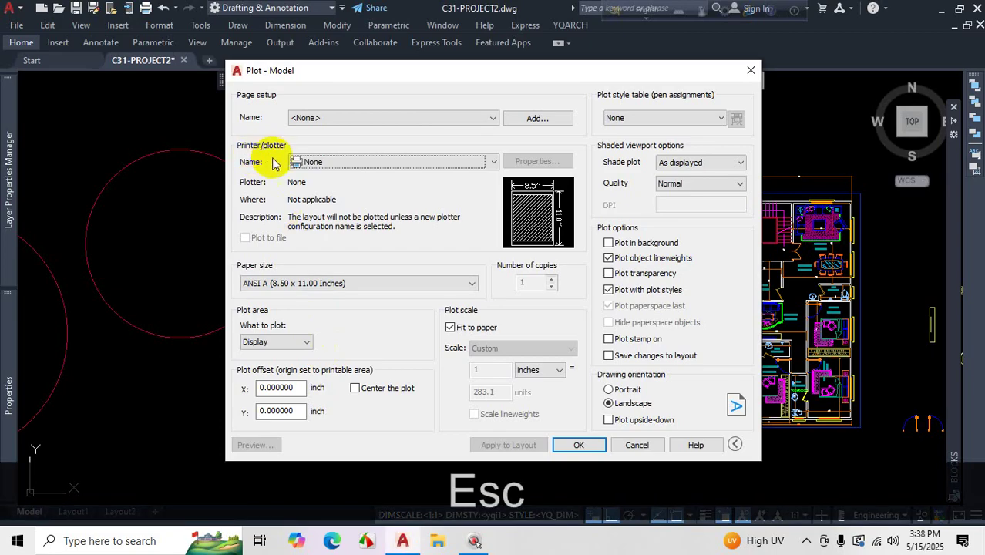
Step: Set the plotter to DWG To PDF.pc3
{"action": "left_click", "coordinate": [351, 161]}
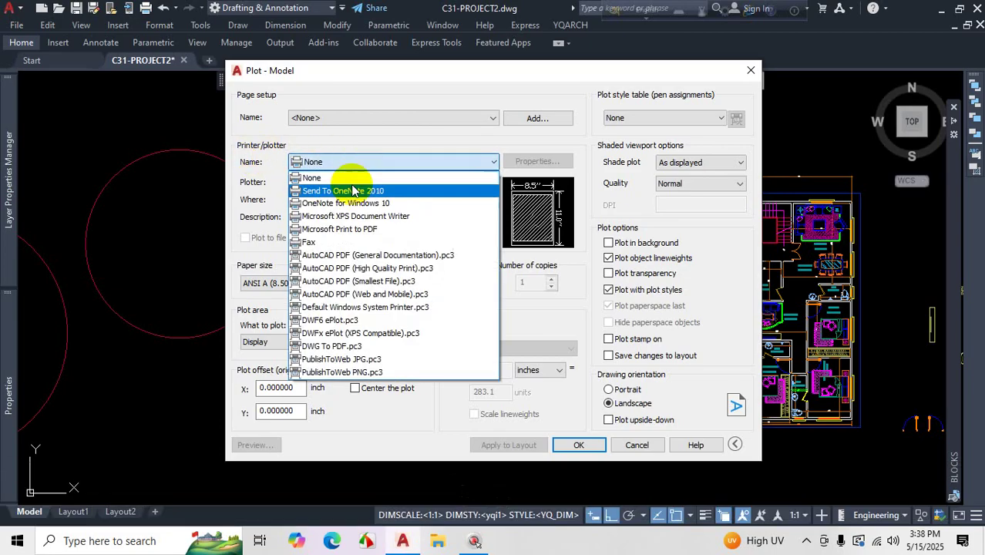
{"action": "left_click", "coordinate": [332, 347]}
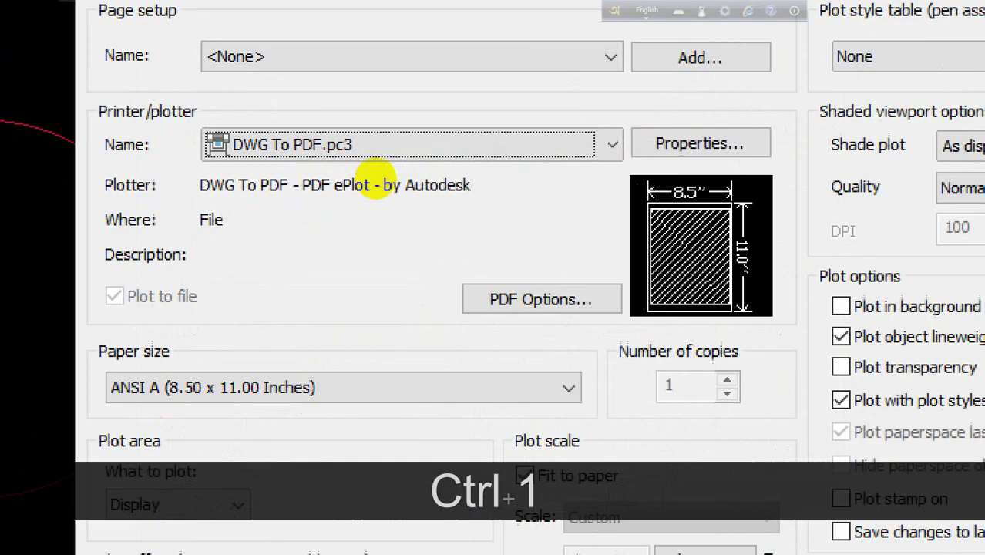
{"action": "key", "text": "ctrl+1"}
{"action": "mouse_move", "coordinate": [382, 150]}
{"action": "left_mouse_down"}
{"action": "mouse_move", "coordinate": [284, 191]}
{"action": "mouse_move", "coordinate": [479, 165]}
{"action": "mouse_move", "coordinate": [379, 137]}
{"action": "left_mouse_up"}
{"action": "key", "text": "Escape"}
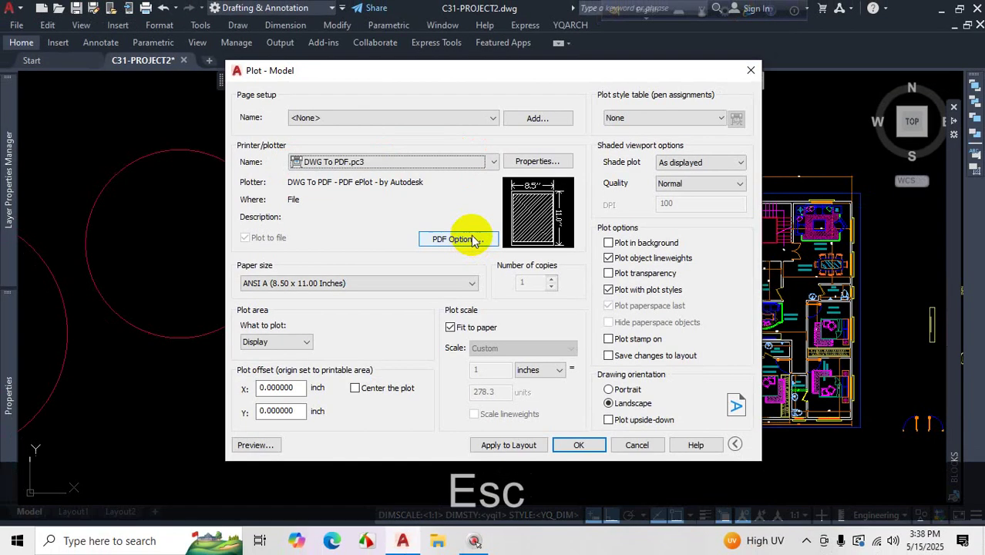
Step: Set the PDF vector quality to 720 dpi and apply the change to the current plot only
{"action": "left_click", "coordinate": [455, 238]}
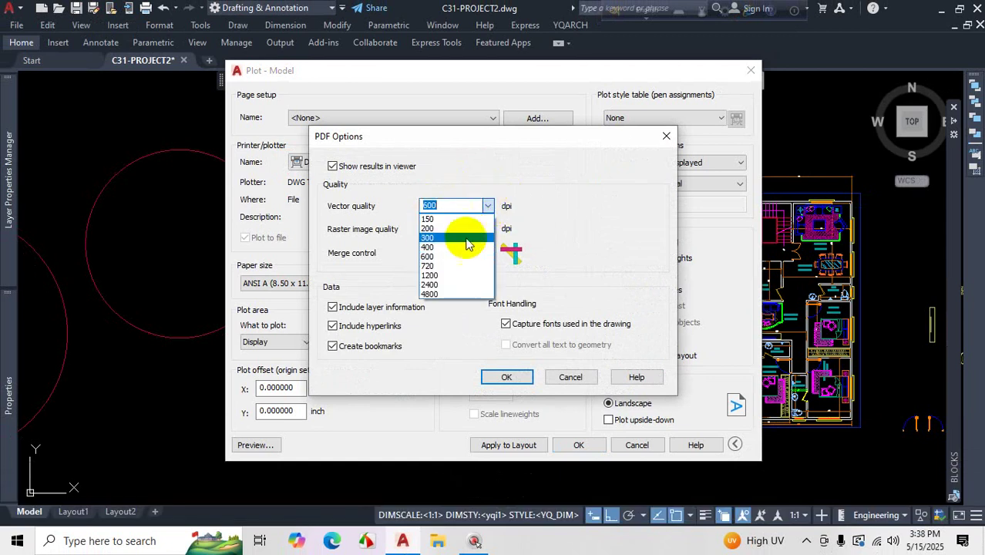
{"action": "left_click", "coordinate": [453, 266]}
{"action": "left_click", "coordinate": [451, 229]}
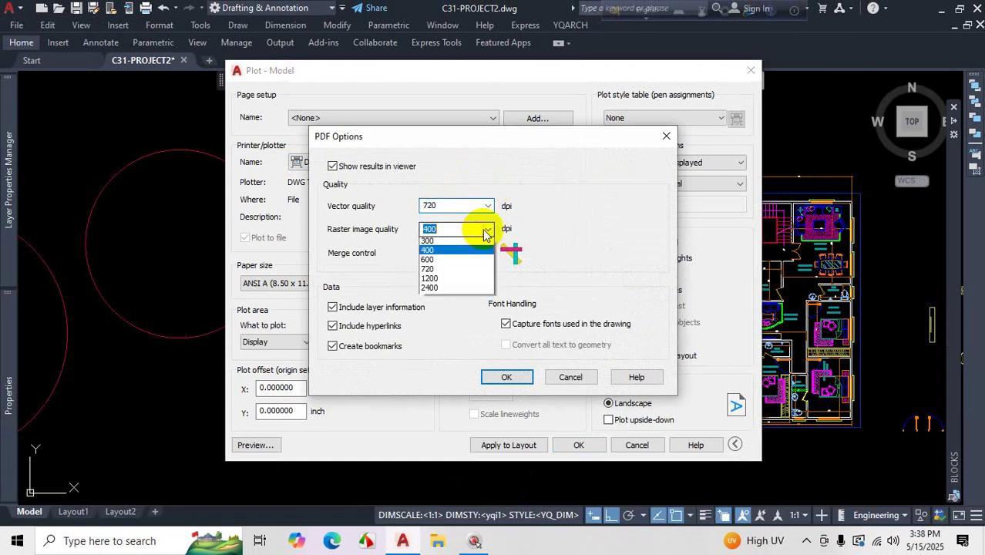
{"action": "left_click", "coordinate": [486, 232]}
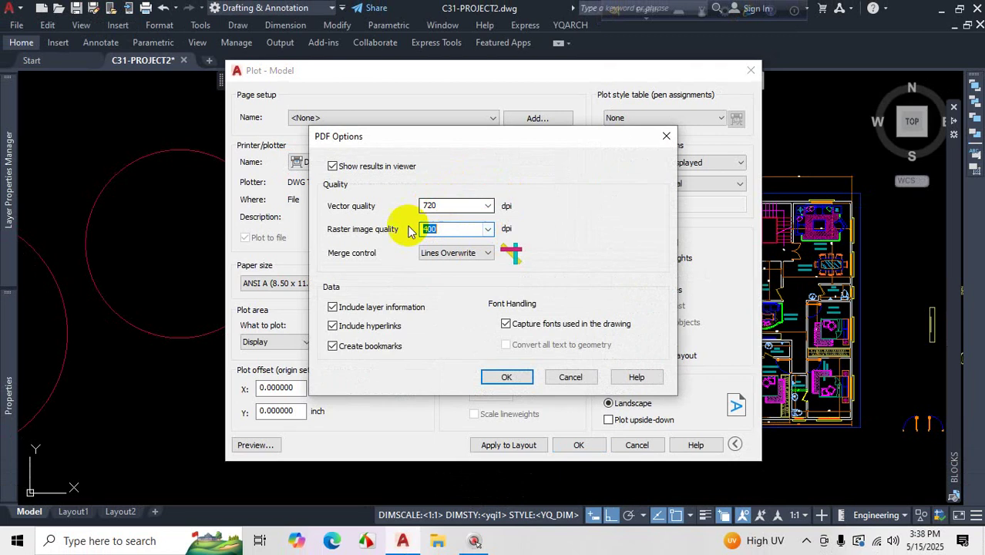
{"action": "left_click", "coordinate": [523, 379]}
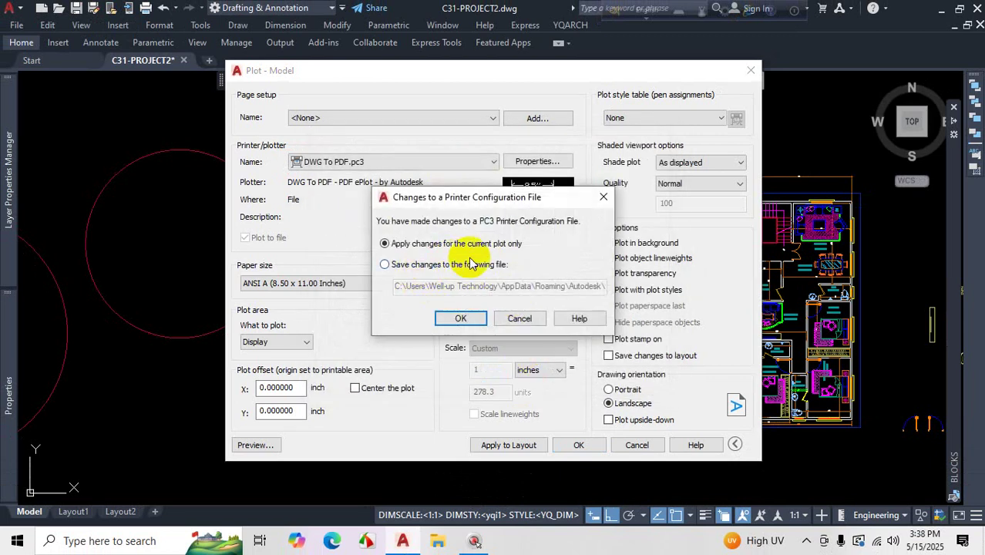
{"action": "left_click", "coordinate": [459, 318]}
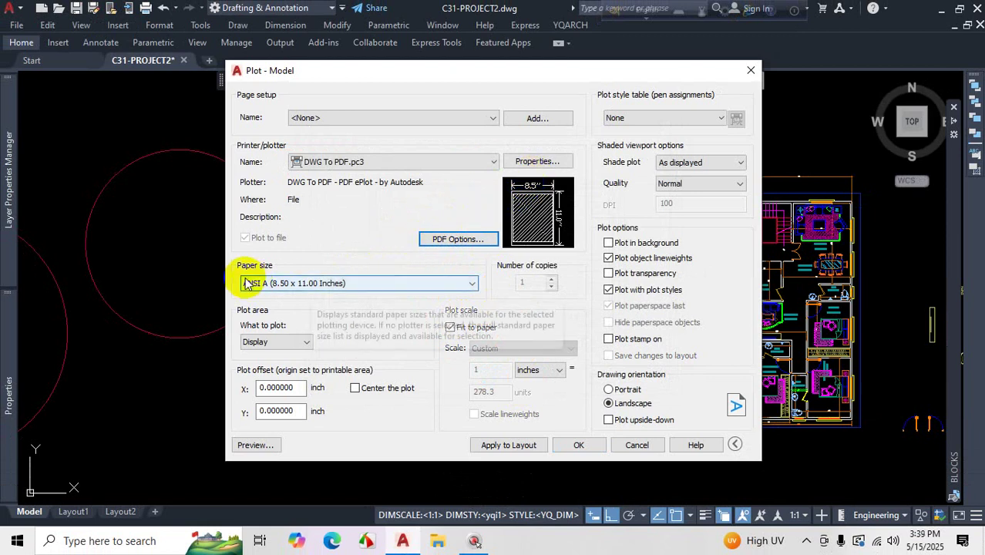
Step: Look through the available paper sizes and examine the ISO full bleed A4 and A3 formats
{"action": "key", "text": "ctrl+1"}
{"action": "mouse_move", "coordinate": [216, 237]}
{"action": "left_mouse_down"}
{"action": "mouse_move", "coordinate": [220, 254]}
{"action": "mouse_move", "coordinate": [395, 329]}
{"action": "mouse_move", "coordinate": [716, 319]}
{"action": "mouse_move", "coordinate": [693, 248]}
{"action": "left_mouse_up"}
{"action": "left_click_drag", "start_coordinate": [477, 260], "coordinate": [223, 262]}
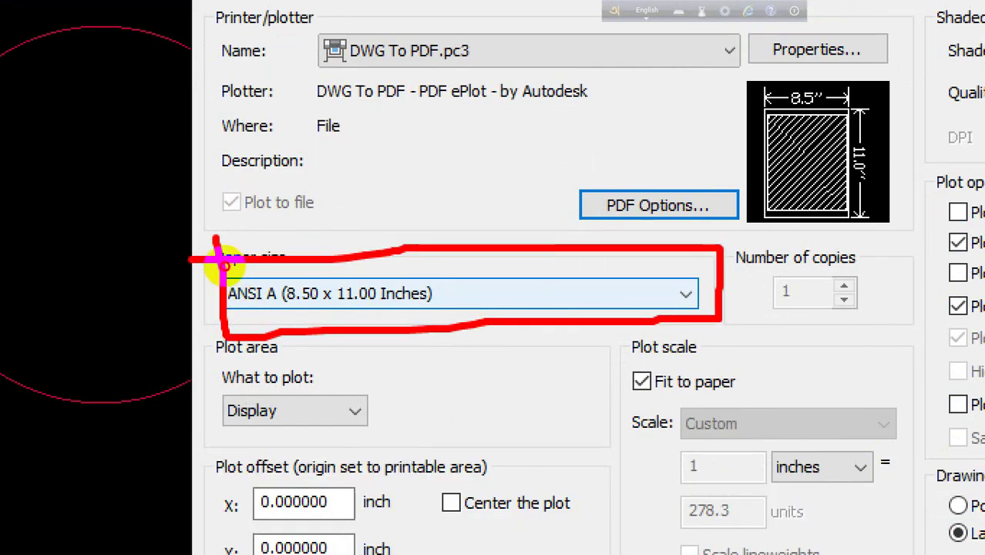
{"action": "key", "text": "Escape"}
{"action": "left_click", "coordinate": [611, 294]}
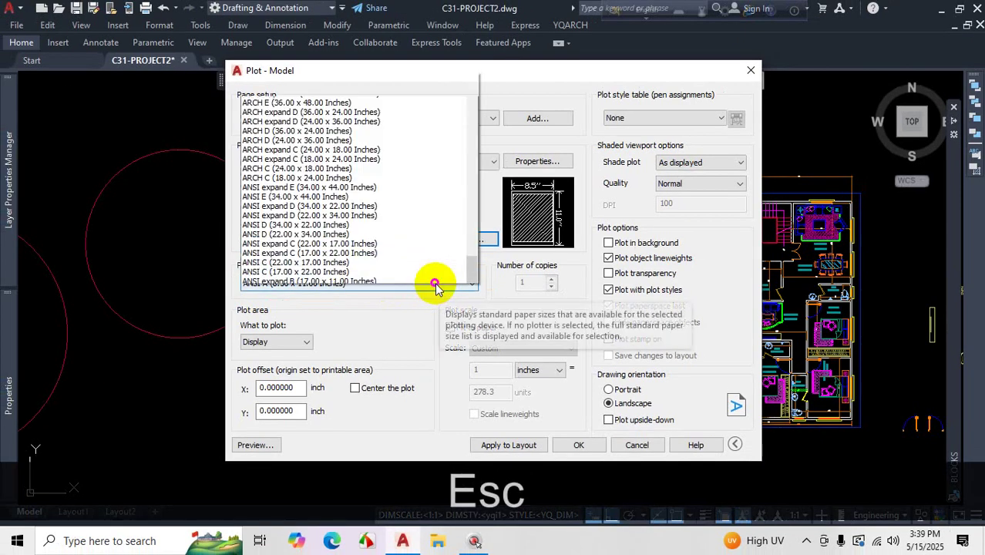
{"action": "left_click_drag", "start_coordinate": [466, 194], "coordinate": [487, 28]}
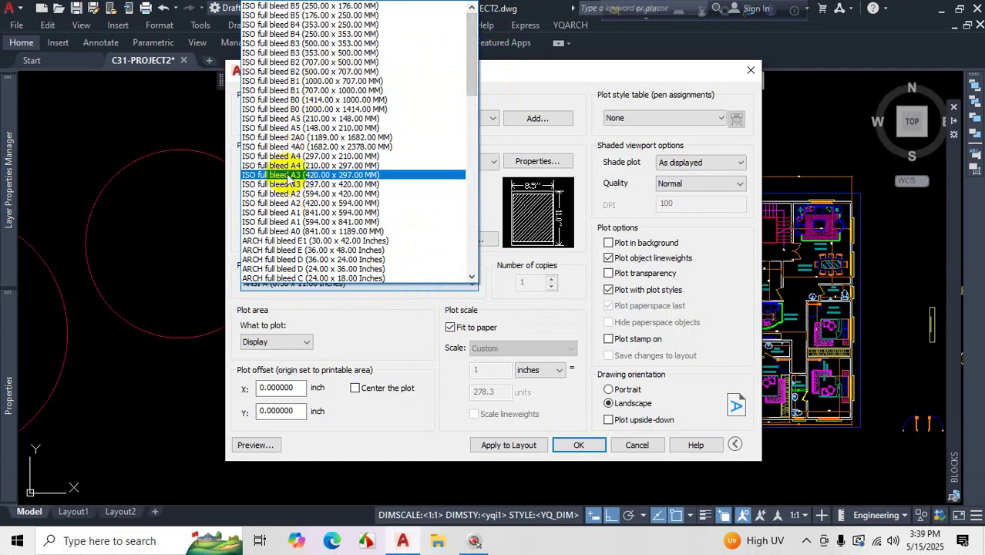
{"action": "key", "text": "ctrl+1"}
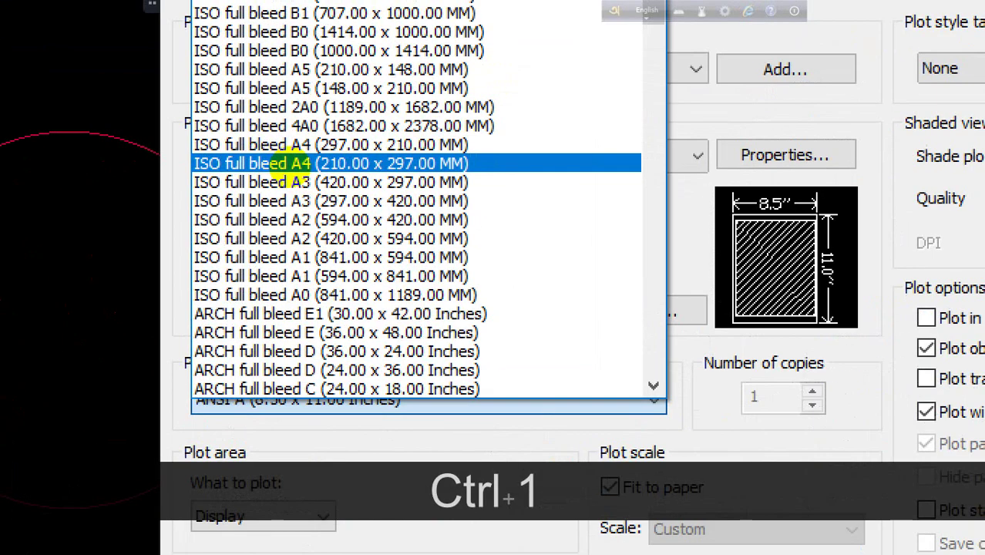
{"action": "left_click_drag", "start_coordinate": [228, 176], "coordinate": [291, 170]}
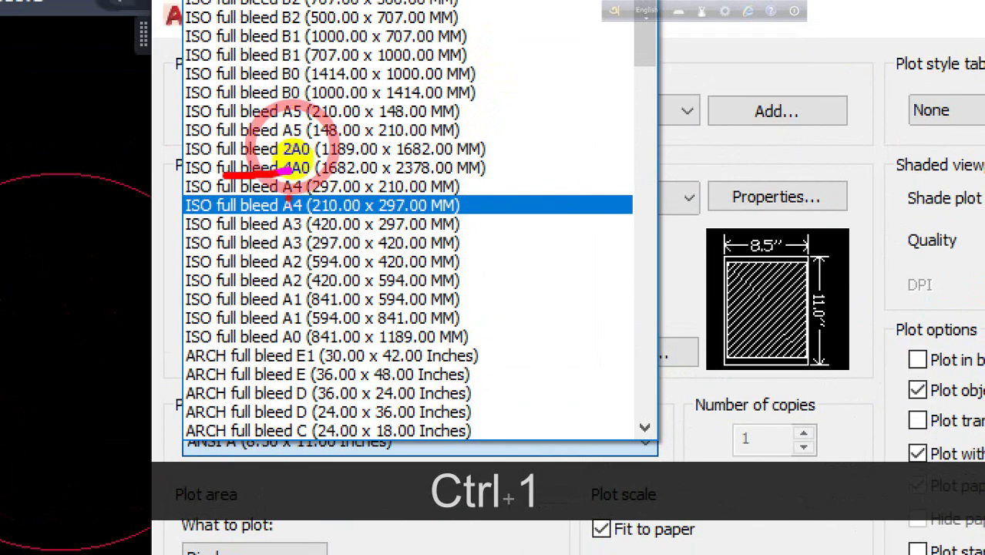
{"action": "key", "text": "Escape"}
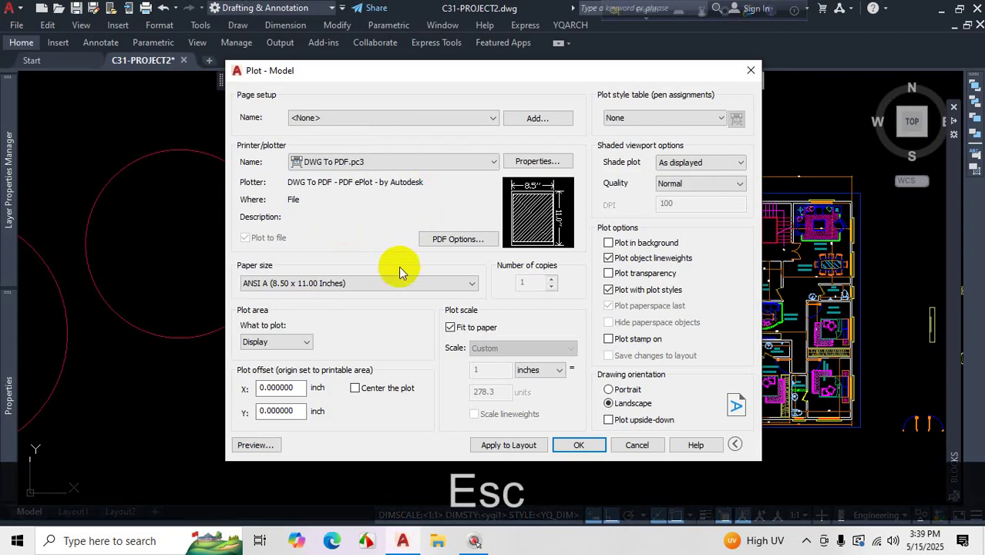
Step: Compare the plain, expand and full bleed ISO paper sizes, including the two A4 orientations
{"action": "left_click", "coordinate": [398, 284]}
{"action": "scroll", "coordinate": [421, 209], "scroll_direction": "up", "scroll_amount": 10}
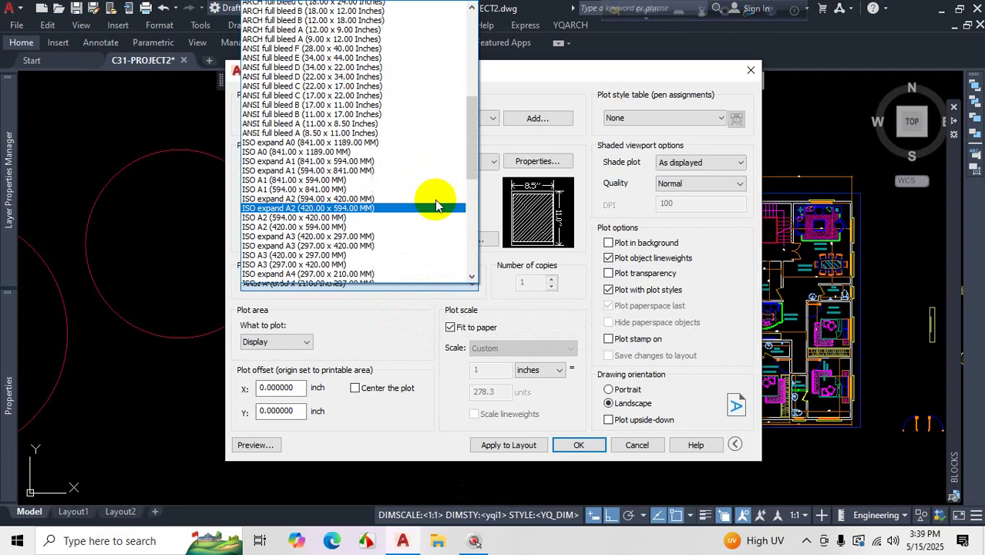
{"action": "scroll", "coordinate": [433, 202], "scroll_direction": "up", "scroll_amount": 5}
{"action": "scroll", "coordinate": [433, 202], "scroll_direction": "down", "scroll_amount": 15}
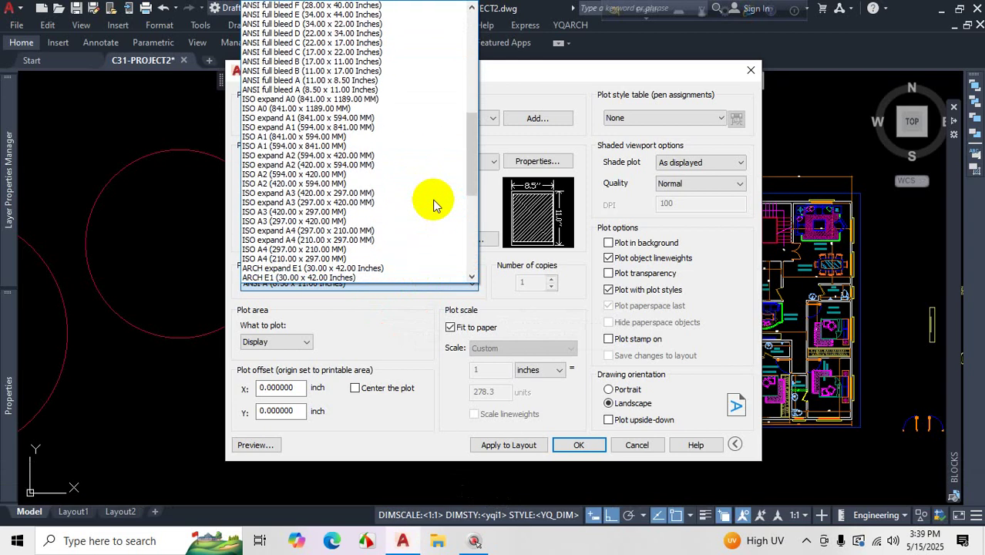
{"action": "scroll", "coordinate": [428, 202], "scroll_direction": "up", "scroll_amount": 15}
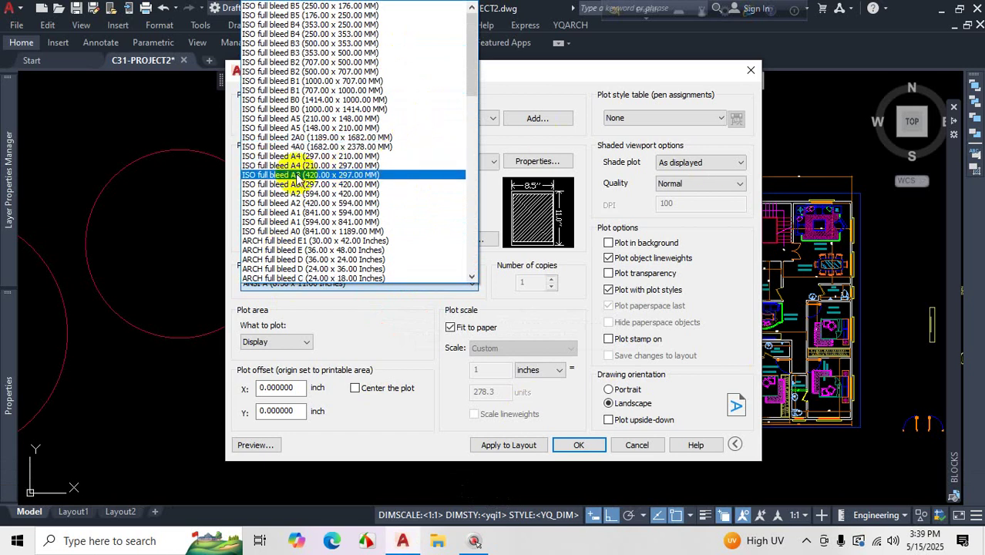
{"action": "scroll", "coordinate": [305, 189], "scroll_direction": "down", "scroll_amount": 1}
{"action": "scroll", "coordinate": [304, 189], "scroll_direction": "down", "scroll_amount": 12}
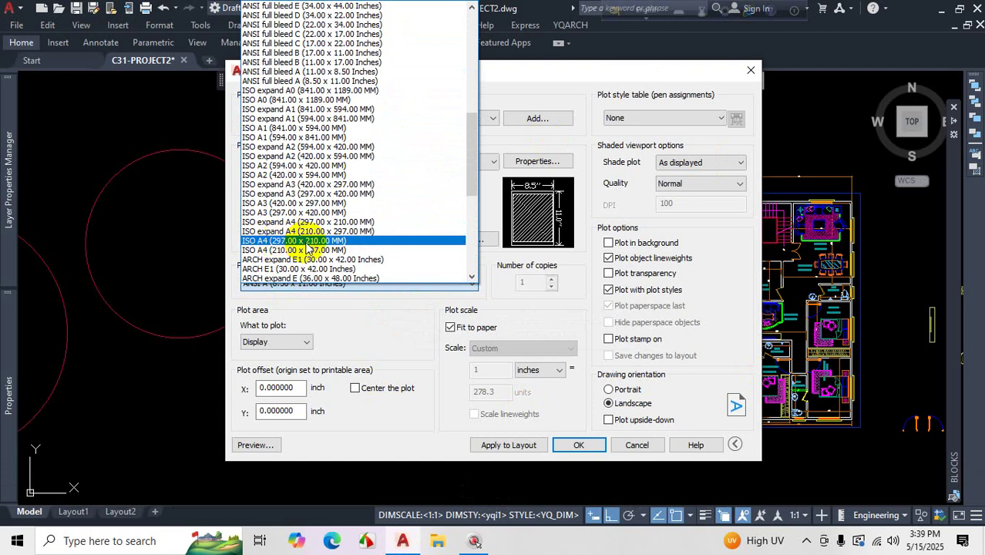
{"action": "scroll", "coordinate": [306, 247], "scroll_direction": "up", "scroll_amount": 12}
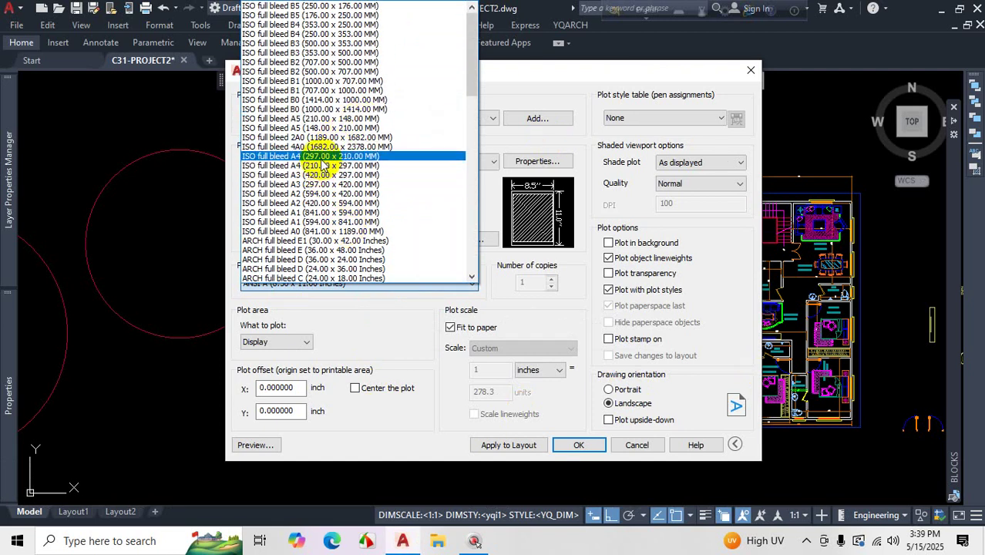
{"action": "key", "text": "ctrl+1"}
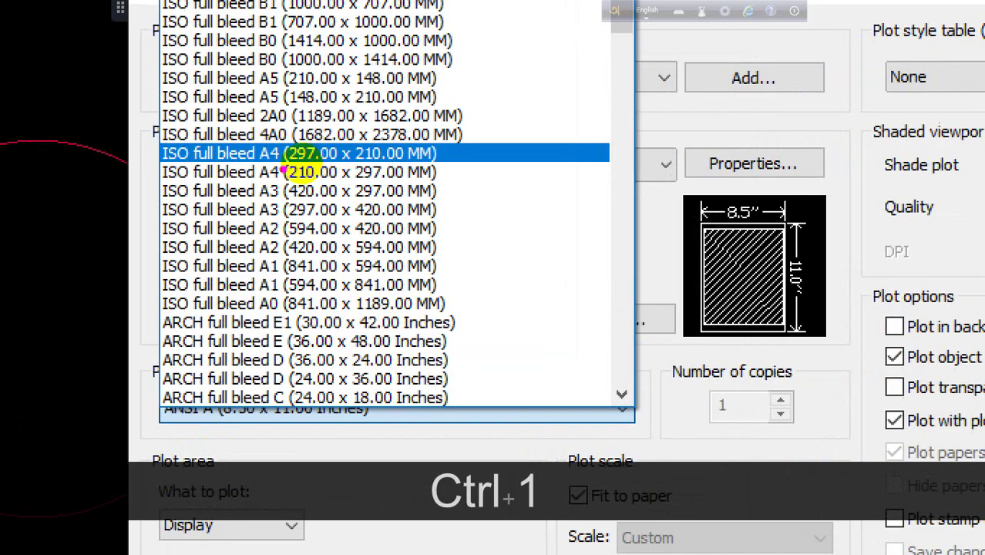
{"action": "mouse_move", "coordinate": [286, 182]}
{"action": "left_mouse_down"}
{"action": "mouse_move", "coordinate": [356, 179]}
{"action": "mouse_move", "coordinate": [385, 124]}
{"action": "mouse_move", "coordinate": [293, 170]}
{"action": "left_mouse_up"}
{"action": "key", "text": "Escape"}
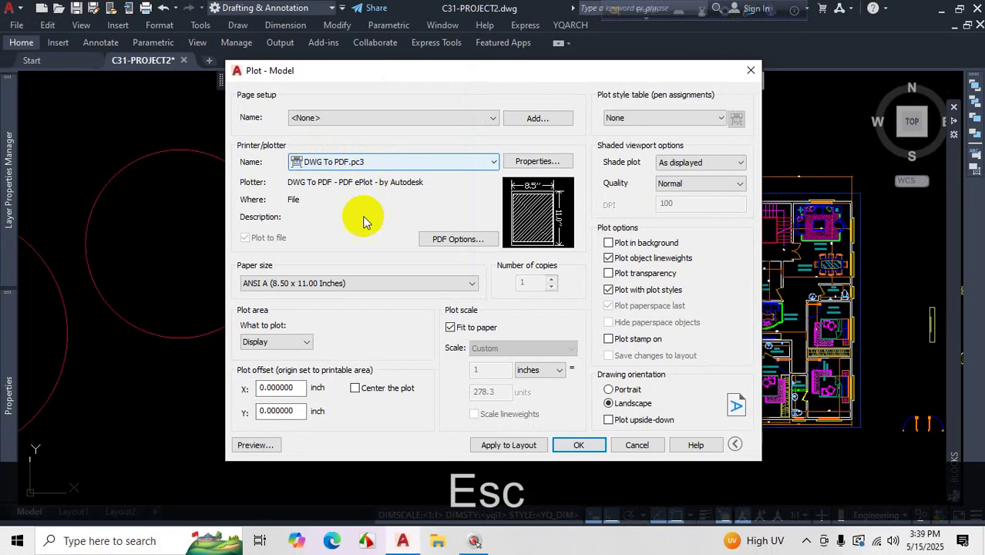
Step: Set the paper size to ISO full bleed A4 (297.00 x 210.00 MM)
{"action": "left_click", "coordinate": [354, 283]}
{"action": "scroll", "coordinate": [354, 202], "scroll_direction": "up", "scroll_amount": 8}
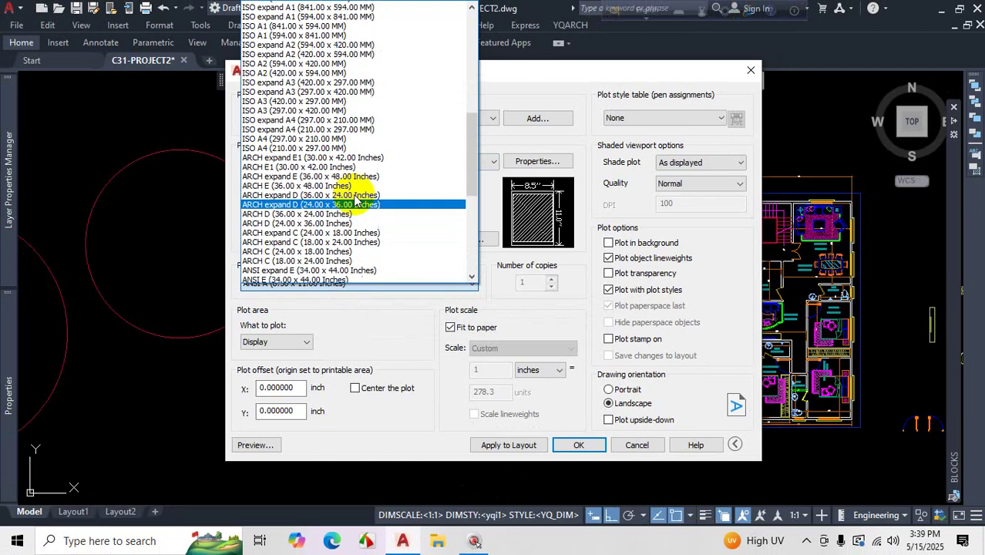
{"action": "scroll", "coordinate": [354, 201], "scroll_direction": "up", "scroll_amount": 5}
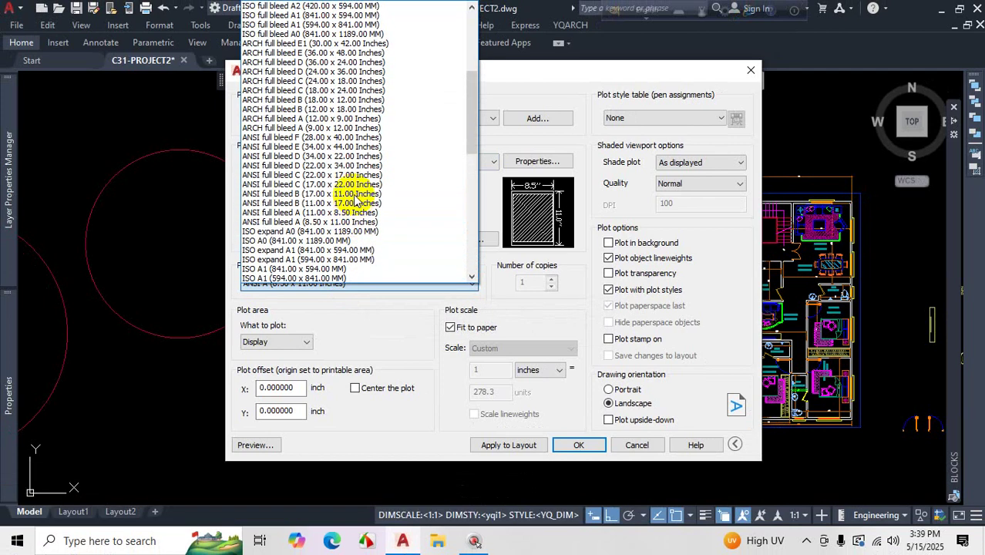
{"action": "scroll", "coordinate": [355, 193], "scroll_direction": "up", "scroll_amount": 3}
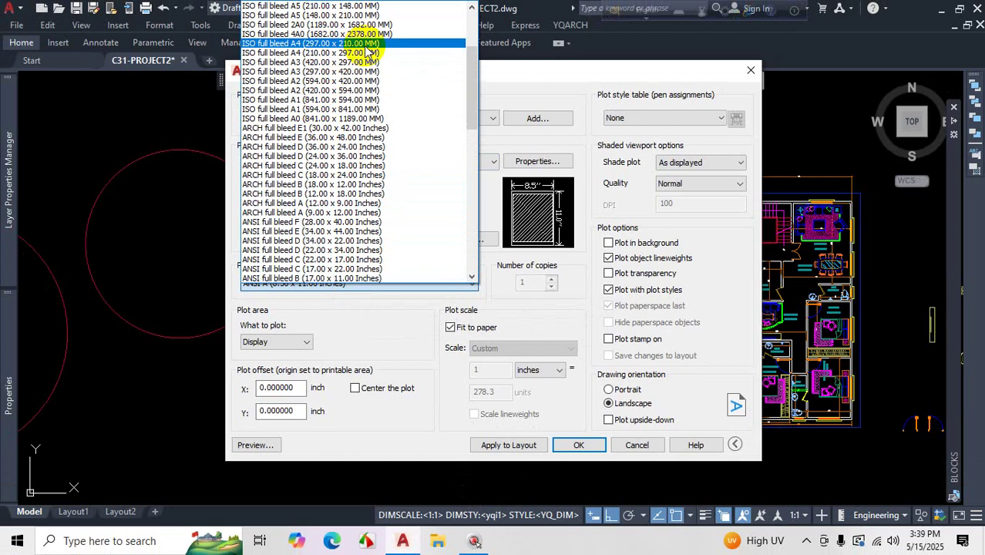
{"action": "left_click", "coordinate": [364, 43]}
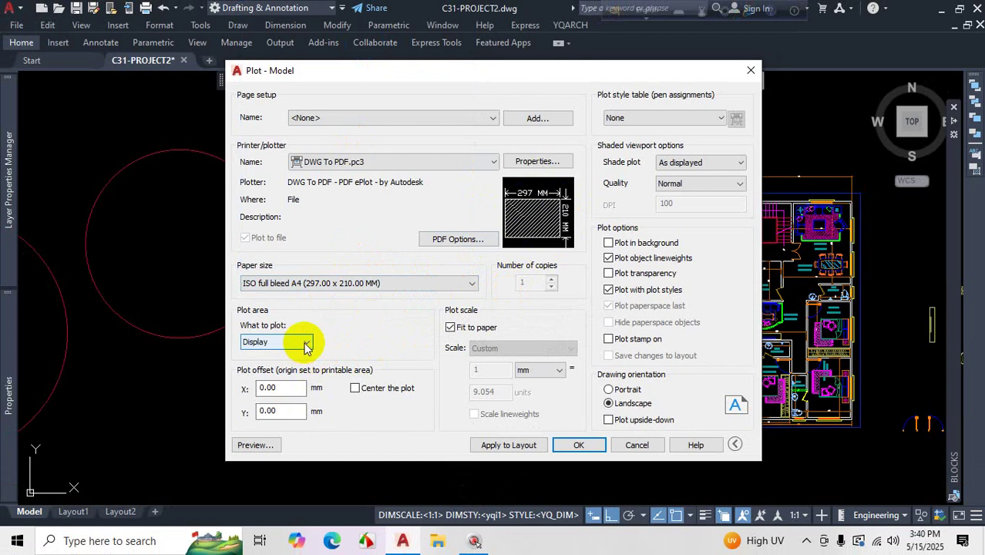
{"action": "key", "text": "ctrl+1"}
{"action": "left_click", "coordinate": [270, 324]}
{"action": "mouse_move", "coordinate": [308, 316]}
{"action": "left_mouse_down"}
{"action": "mouse_move", "coordinate": [219, 328]}
{"action": "mouse_move", "coordinate": [271, 305]}
{"action": "left_mouse_up"}
{"action": "left_click_drag", "start_coordinate": [271, 383], "coordinate": [273, 379]}
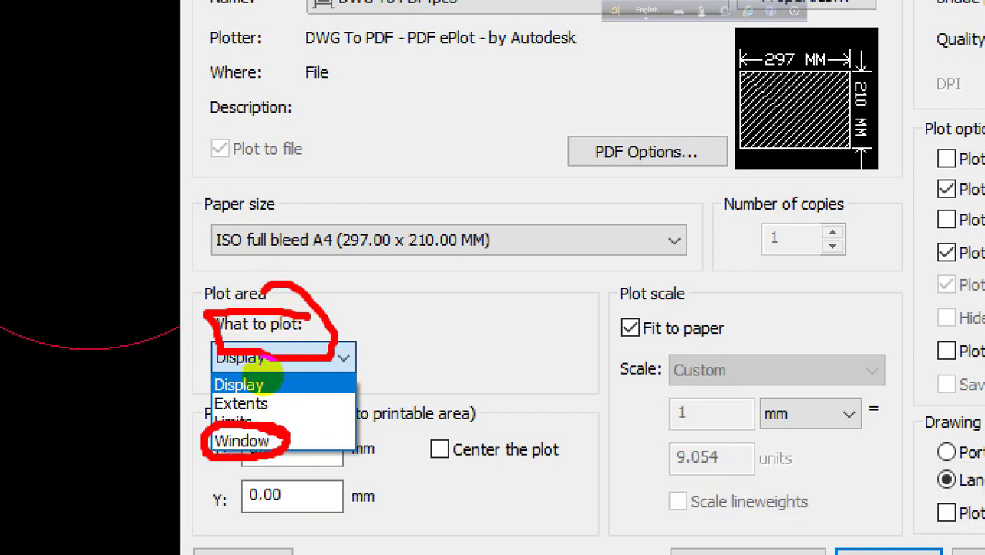
{"action": "key", "text": "ctrl+1"}
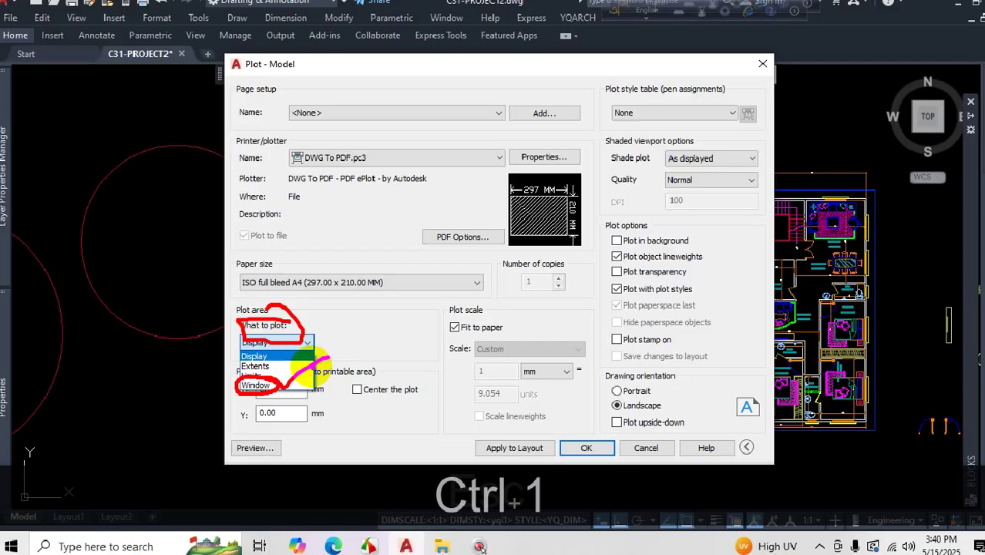
{"action": "key", "text": "Escape"}
Step: Set the plot area to Window and pick opposite corners of the red frame around the double-apartment floor plan
{"action": "left_click", "coordinate": [305, 341]}
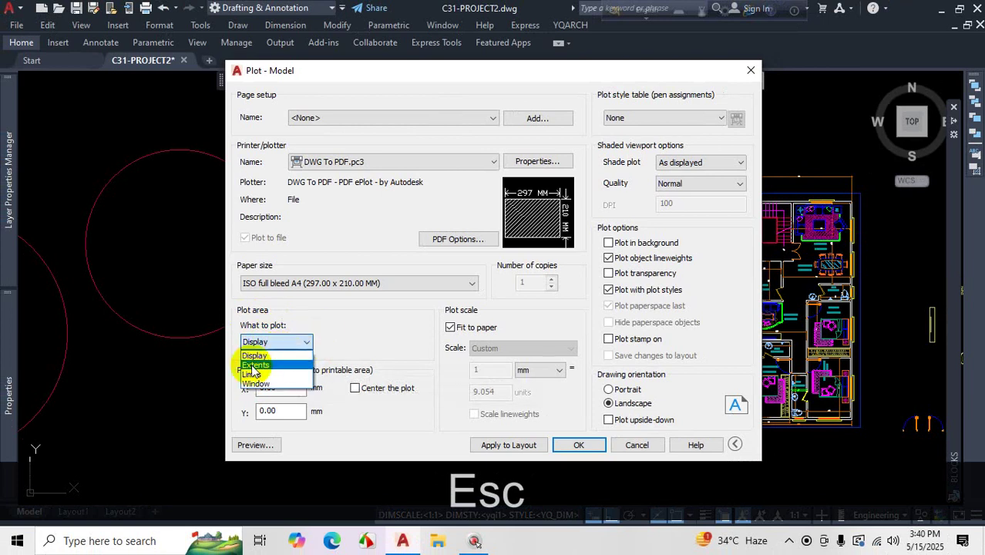
{"action": "left_click", "coordinate": [254, 382]}
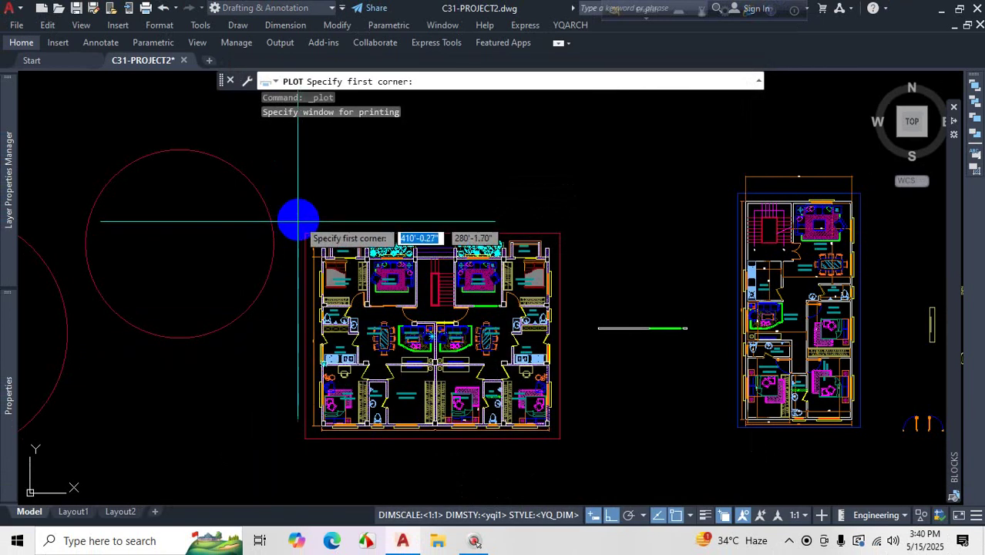
{"action": "scroll", "coordinate": [299, 222], "scroll_direction": "up", "scroll_amount": 2}
{"action": "scroll", "coordinate": [369, 209], "scroll_direction": "down", "scroll_amount": 3}
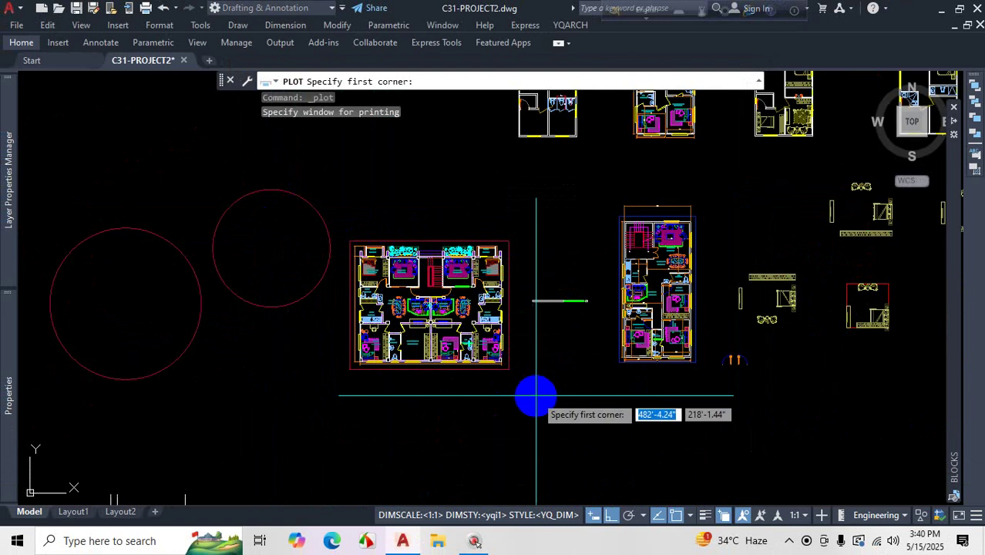
{"action": "scroll", "coordinate": [365, 231], "scroll_direction": "up", "scroll_amount": 3}
{"action": "scroll", "coordinate": [325, 259], "scroll_direction": "up", "scroll_amount": 3}
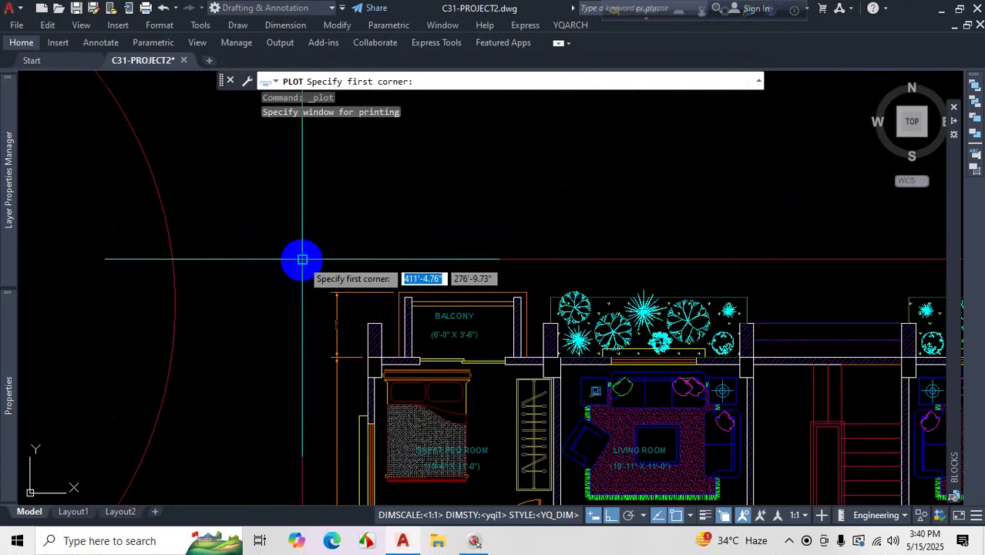
{"action": "left_click", "coordinate": [301, 259]}
{"action": "scroll", "coordinate": [319, 265], "scroll_direction": "down", "scroll_amount": 4}
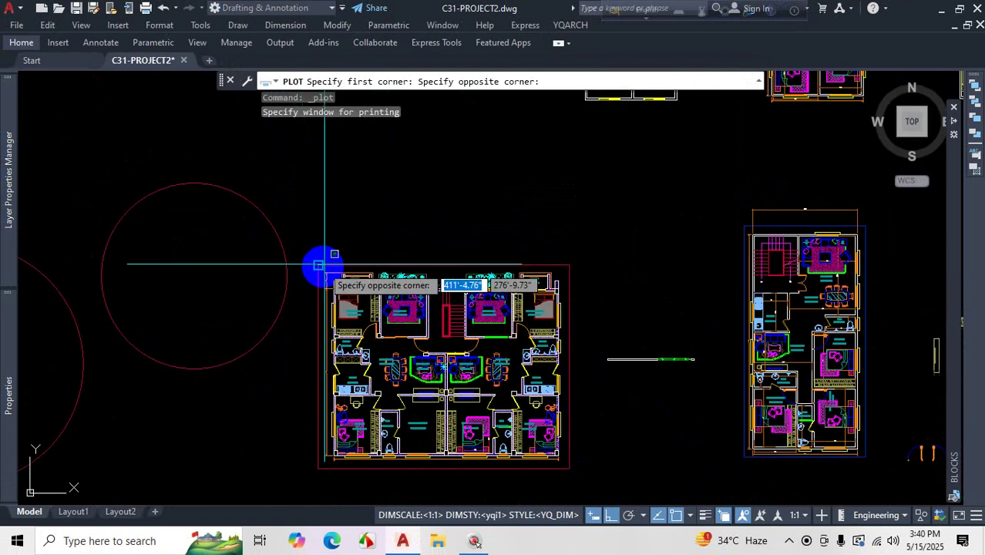
{"action": "left_click", "coordinate": [567, 469]}
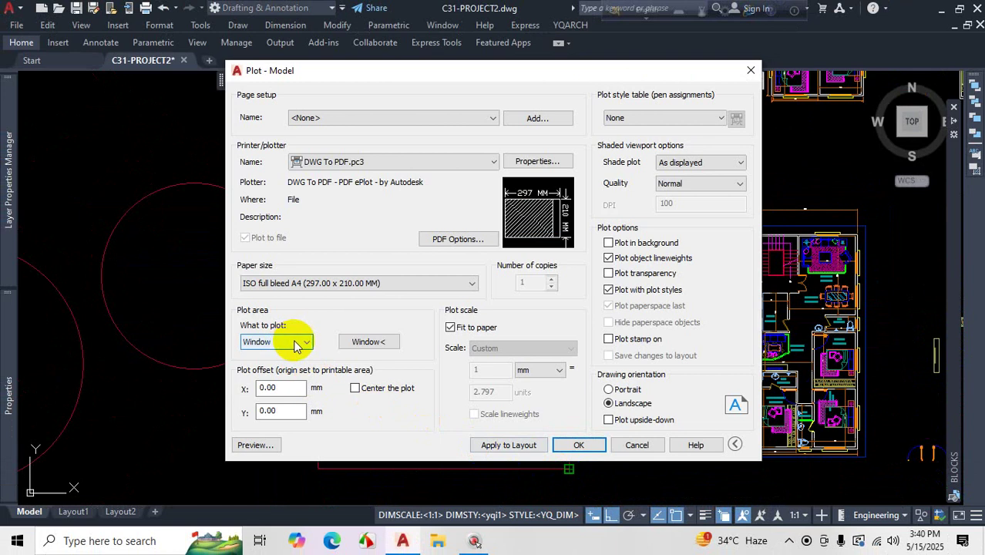
Step: Redefine the plot window from the red frame's upper-left corner to just inside its lower-right corner
{"action": "left_click", "coordinate": [369, 342]}
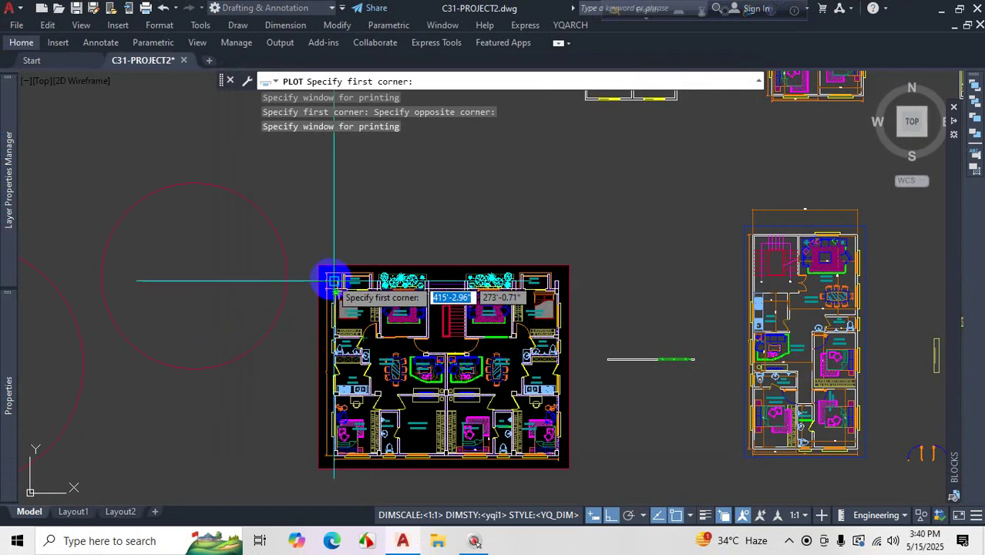
{"action": "scroll", "coordinate": [310, 259], "scroll_direction": "up", "scroll_amount": 4}
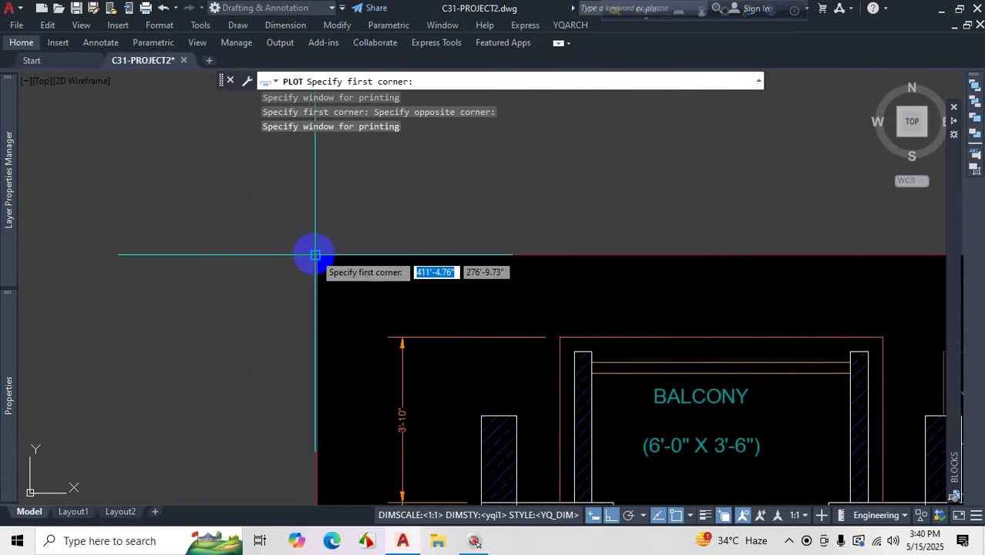
{"action": "left_click", "coordinate": [318, 261]}
{"action": "scroll", "coordinate": [385, 320], "scroll_direction": "down", "scroll_amount": 3}
{"action": "scroll", "coordinate": [393, 312], "scroll_direction": "down", "scroll_amount": 3}
{"action": "scroll", "coordinate": [479, 286], "scroll_direction": "up", "scroll_amount": 8}
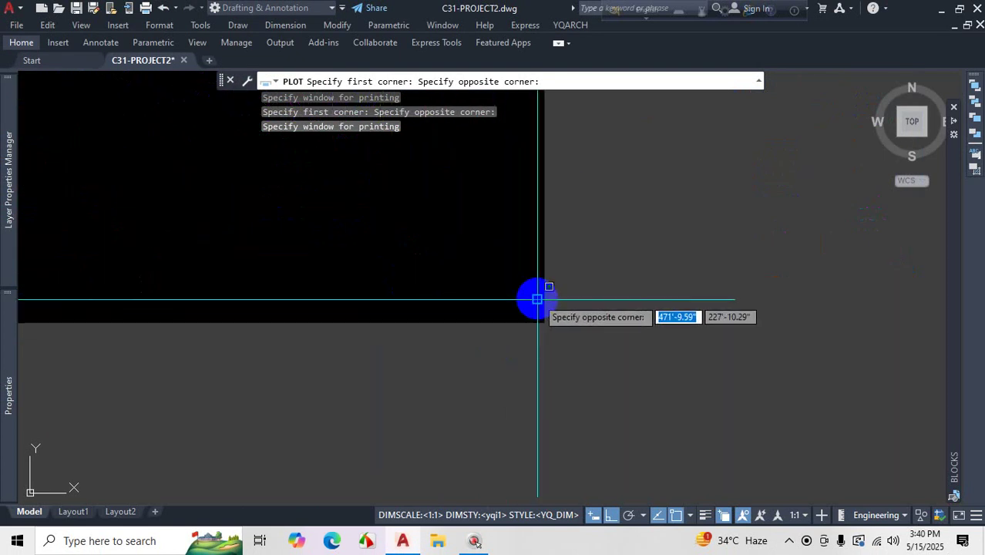
{"action": "left_click", "coordinate": [537, 300]}
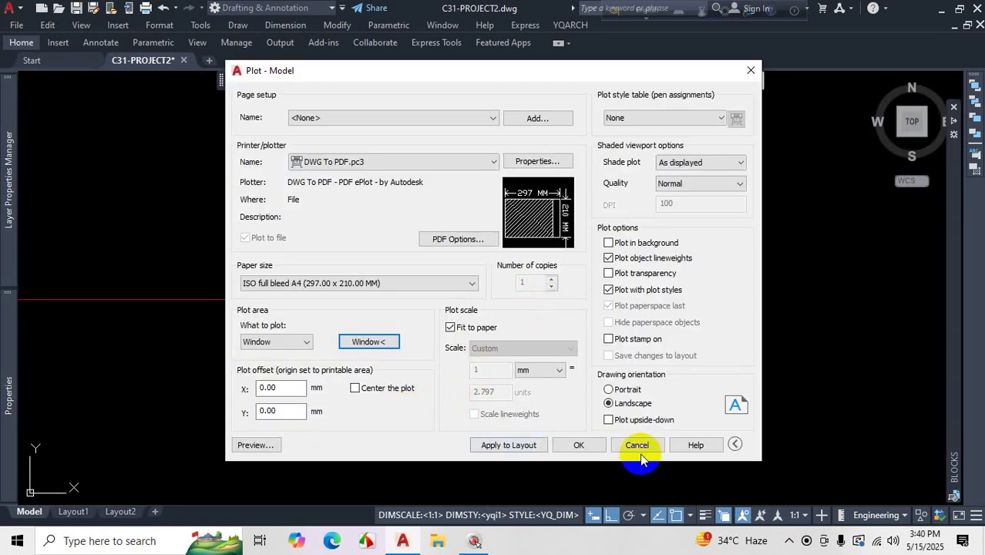
{"action": "left_click", "coordinate": [790, 543]}
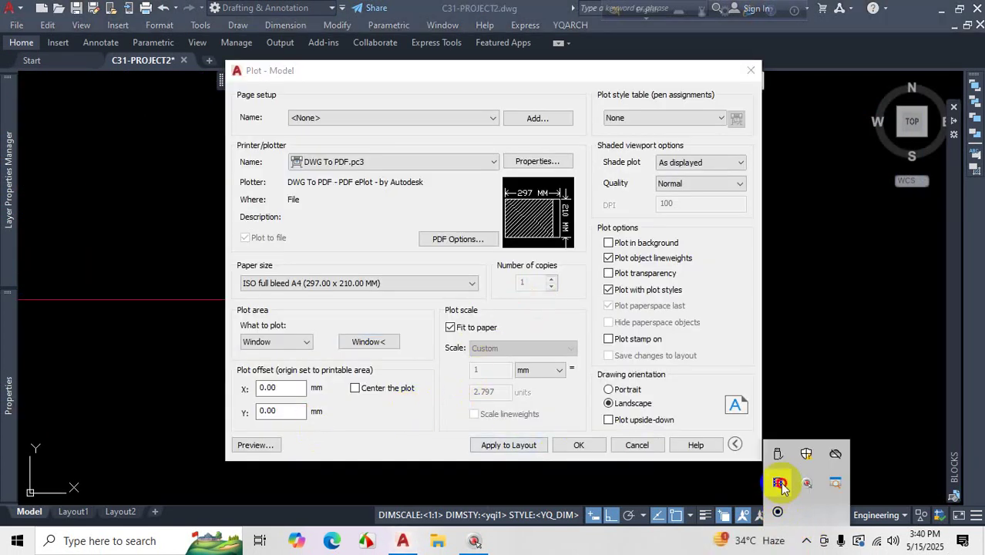
Step: Specify the plot window again, picking the red frame's upper-left and lower-right corners at close zoom
{"action": "left_click", "coordinate": [370, 343]}
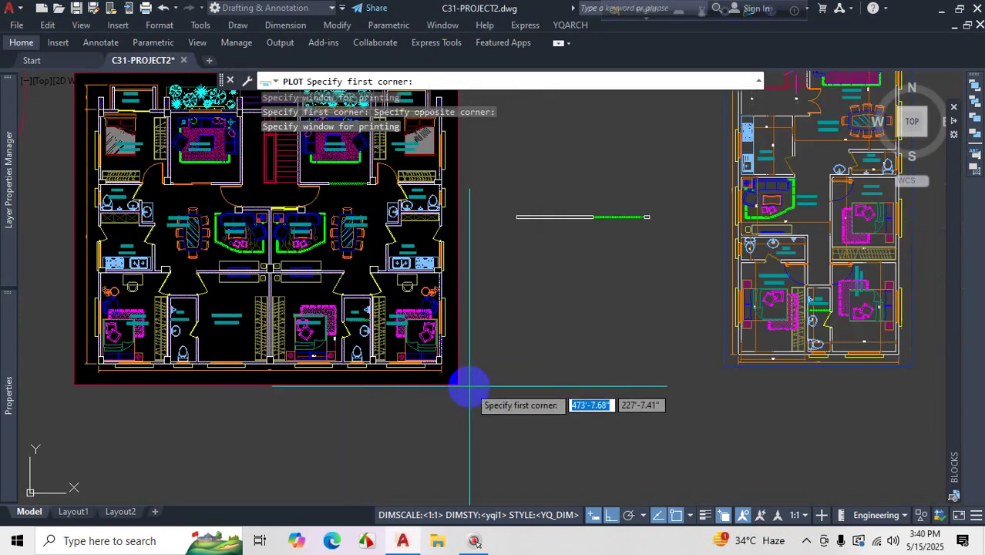
{"action": "scroll", "coordinate": [463, 389], "scroll_direction": "down", "scroll_amount": 5}
{"action": "scroll", "coordinate": [455, 386], "scroll_direction": "up", "scroll_amount": 10}
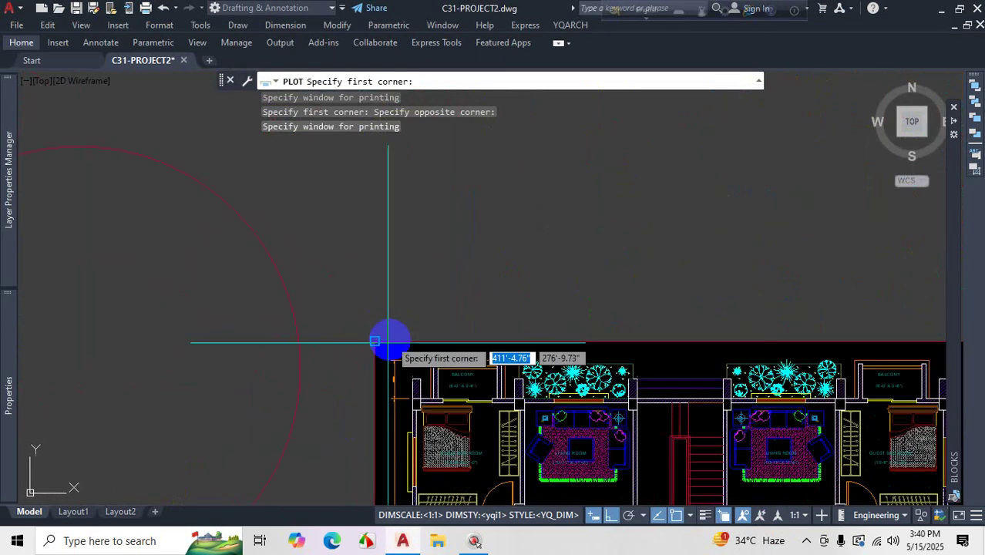
{"action": "scroll", "coordinate": [375, 342], "scroll_direction": "up", "scroll_amount": 12}
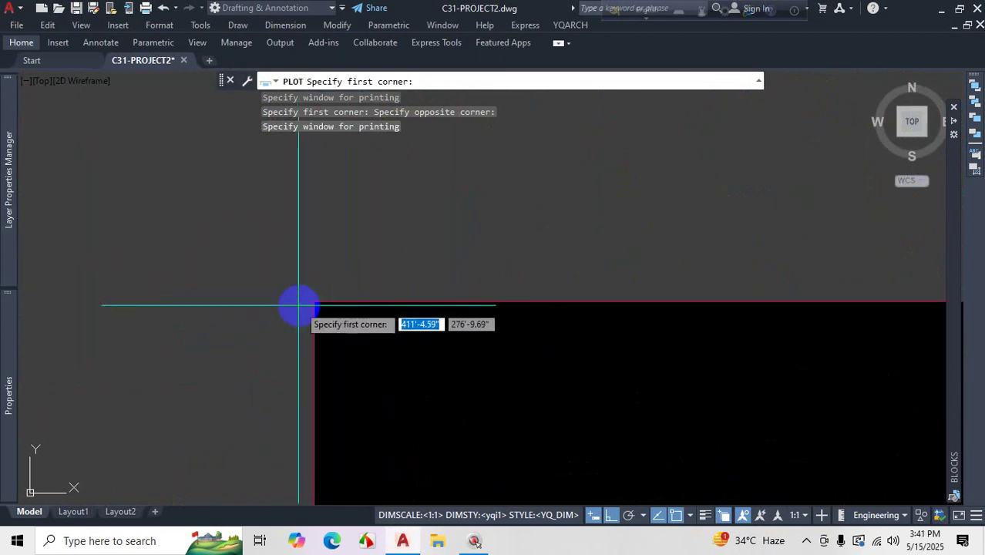
{"action": "scroll", "coordinate": [299, 304], "scroll_direction": "up", "scroll_amount": 5}
{"action": "left_click", "coordinate": [373, 282]}
{"action": "scroll", "coordinate": [417, 296], "scroll_direction": "down", "scroll_amount": 5}
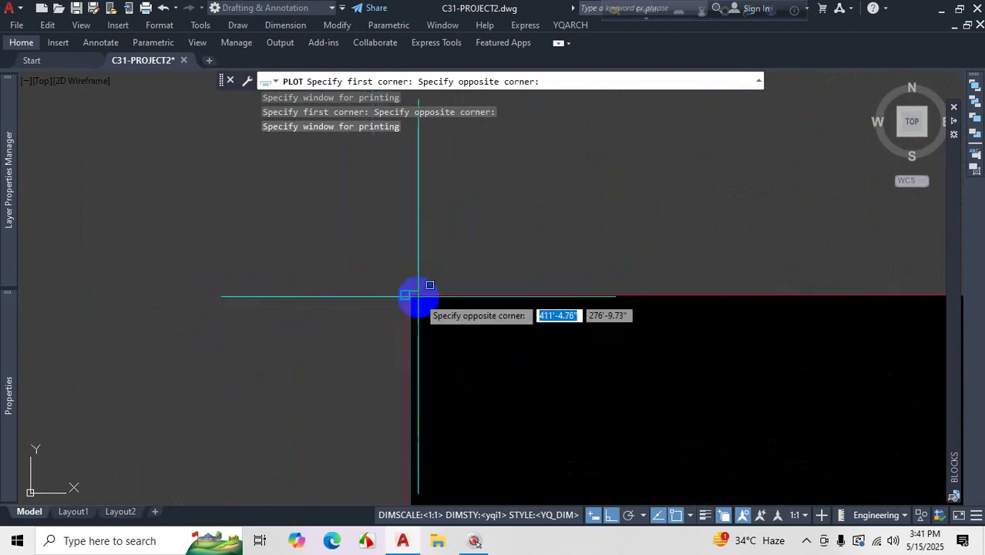
{"action": "scroll", "coordinate": [417, 296], "scroll_direction": "down", "scroll_amount": 8}
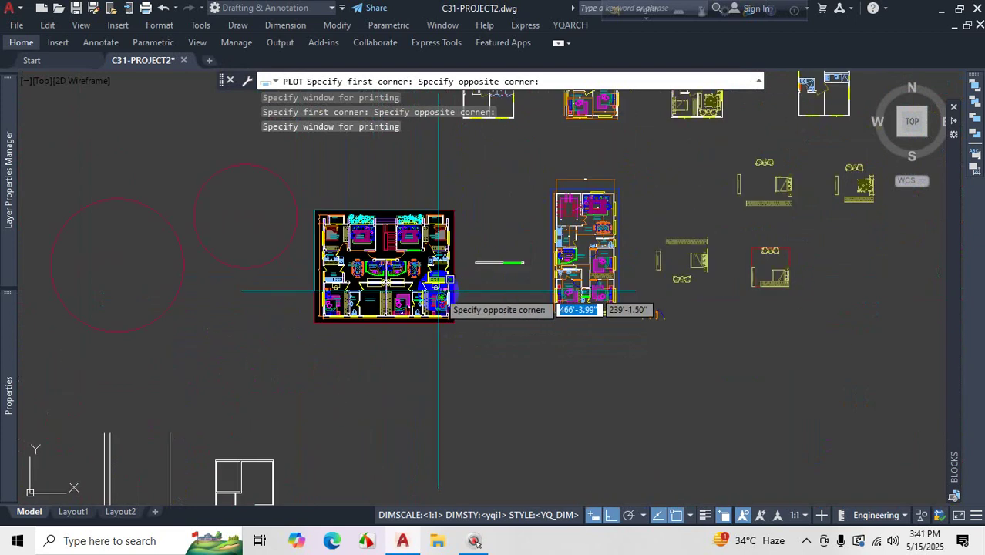
{"action": "scroll", "coordinate": [438, 291], "scroll_direction": "up", "scroll_amount": 10}
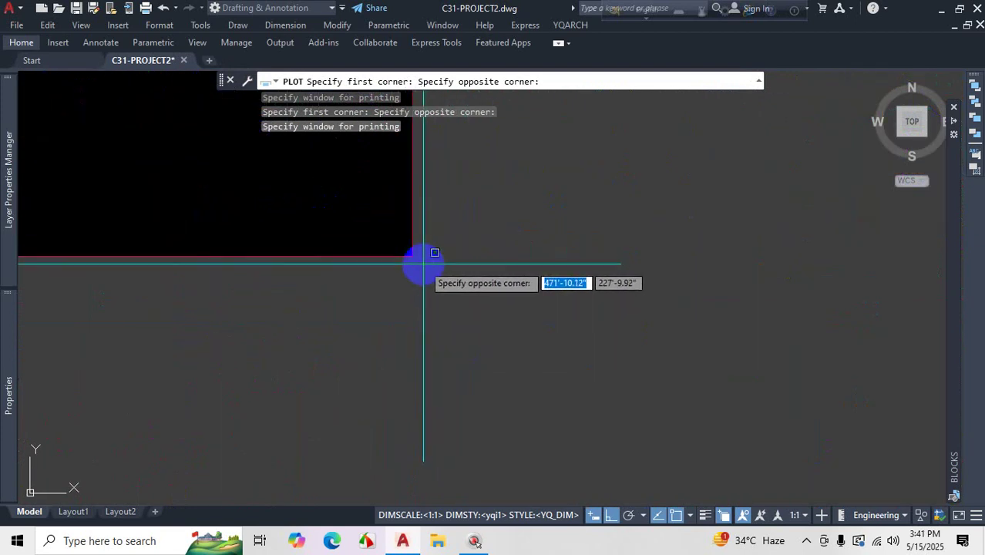
{"action": "left_click", "coordinate": [423, 263]}
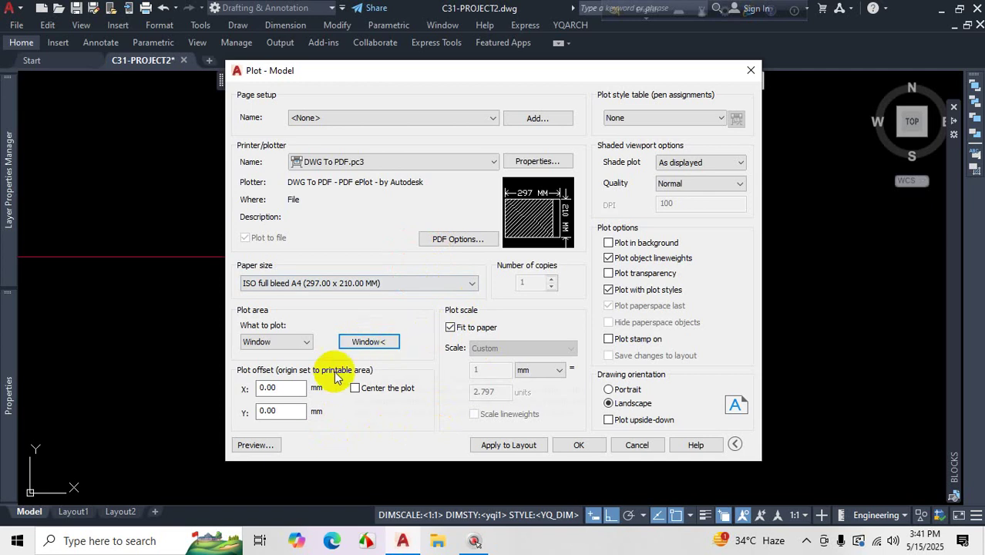
Step: Preview the plot to check the floor plan's placement on the sheet, and close the preview
{"action": "left_click", "coordinate": [258, 451]}
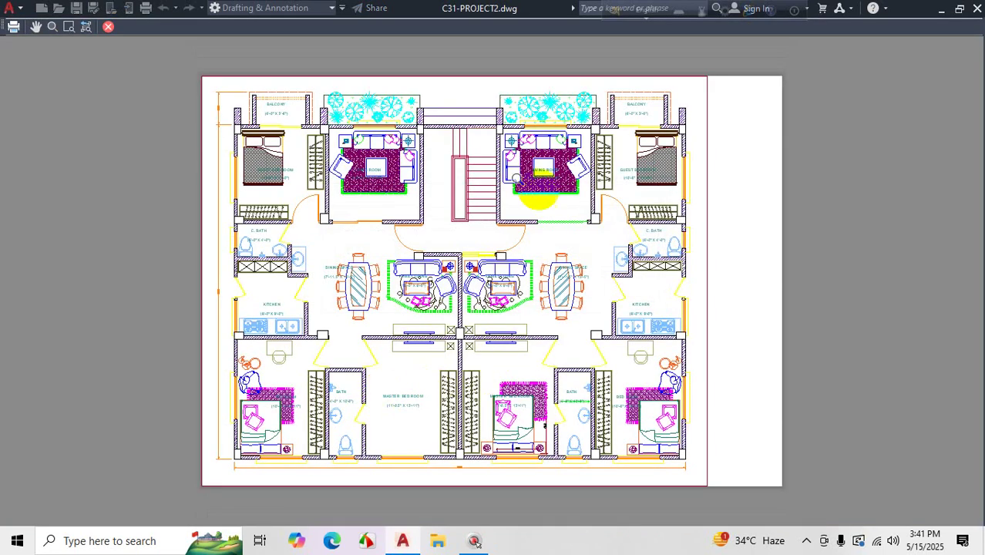
{"action": "key", "text": "ctrl+1"}
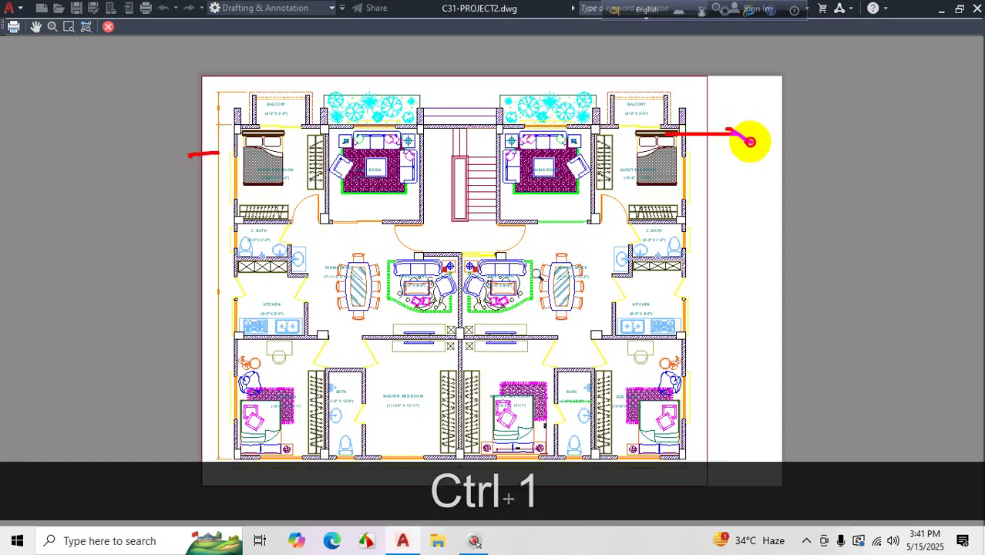
{"action": "key", "text": "Escape"}
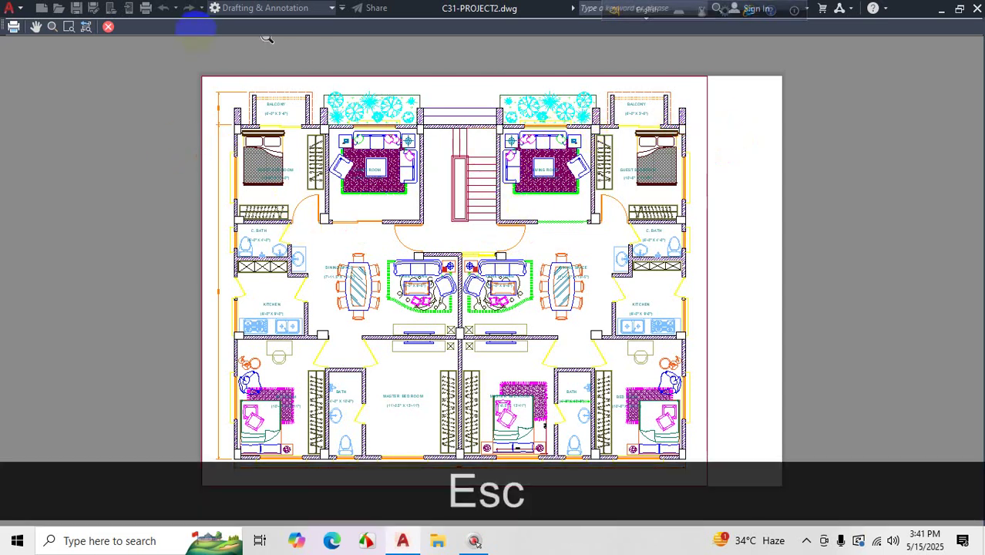
{"action": "left_click", "coordinate": [109, 29]}
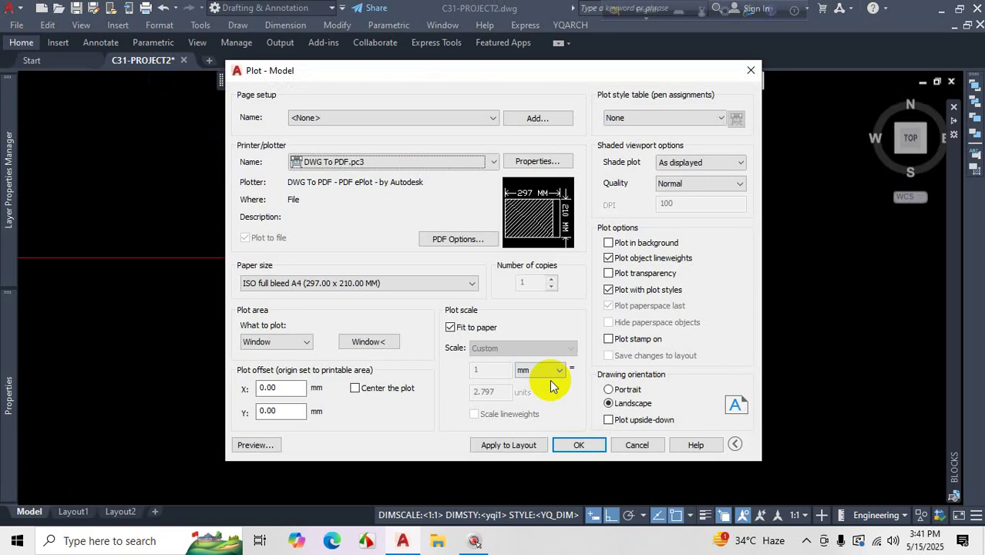
Step: Center the plot on the paper through the plot offset settings
{"action": "key", "text": "ctrl"}
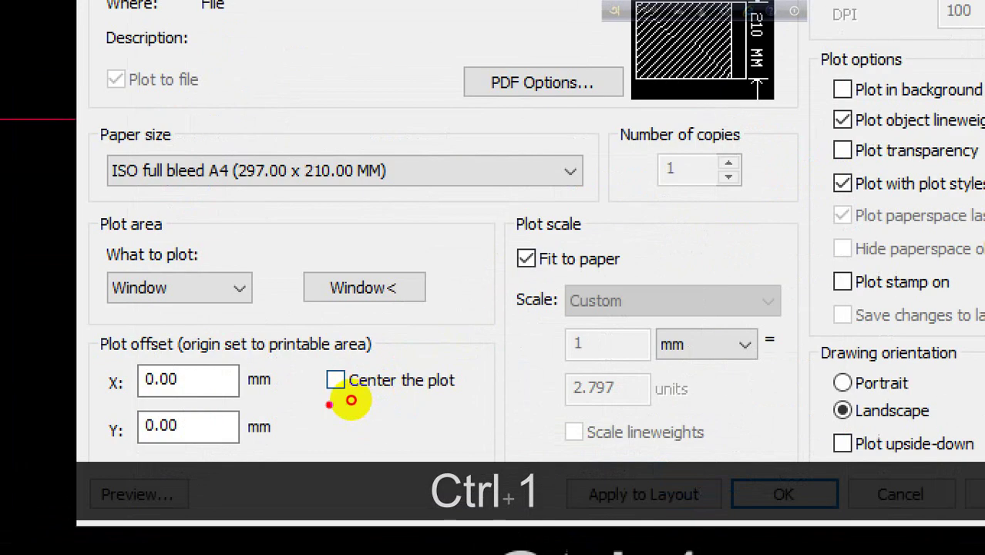
{"action": "mouse_move", "coordinate": [329, 400]}
{"action": "left_mouse_down"}
{"action": "mouse_move", "coordinate": [493, 389]}
{"action": "mouse_move", "coordinate": [324, 385]}
{"action": "mouse_move", "coordinate": [346, 400]}
{"action": "left_mouse_up"}
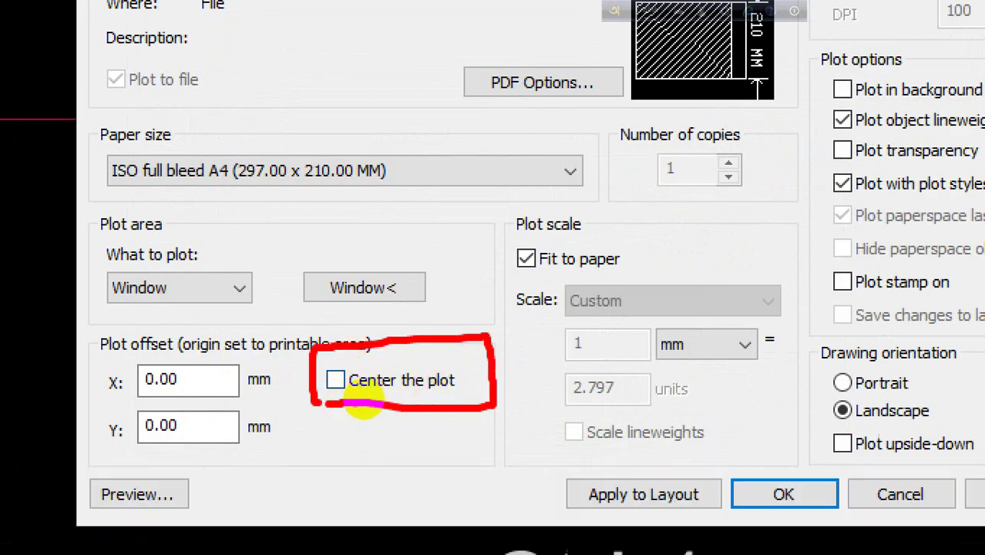
{"action": "key", "text": "Escape"}
{"action": "left_click", "coordinate": [335, 380]}
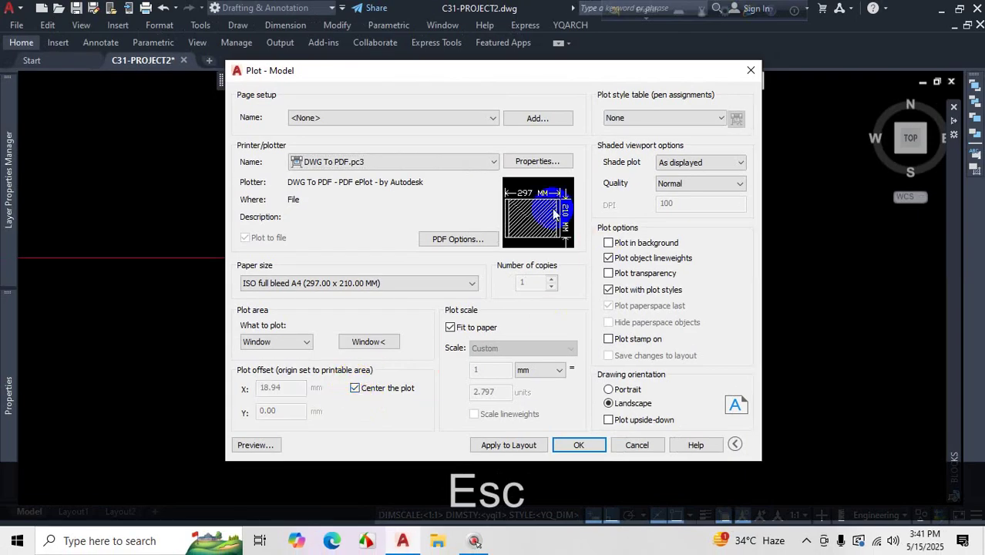
{"action": "key", "text": "ctrl+1"}
{"action": "mouse_move", "coordinate": [565, 197]}
{"action": "left_mouse_down"}
{"action": "mouse_move", "coordinate": [519, 270]}
{"action": "mouse_move", "coordinate": [532, 181]}
{"action": "left_mouse_up"}
{"action": "key", "text": "Escape"}
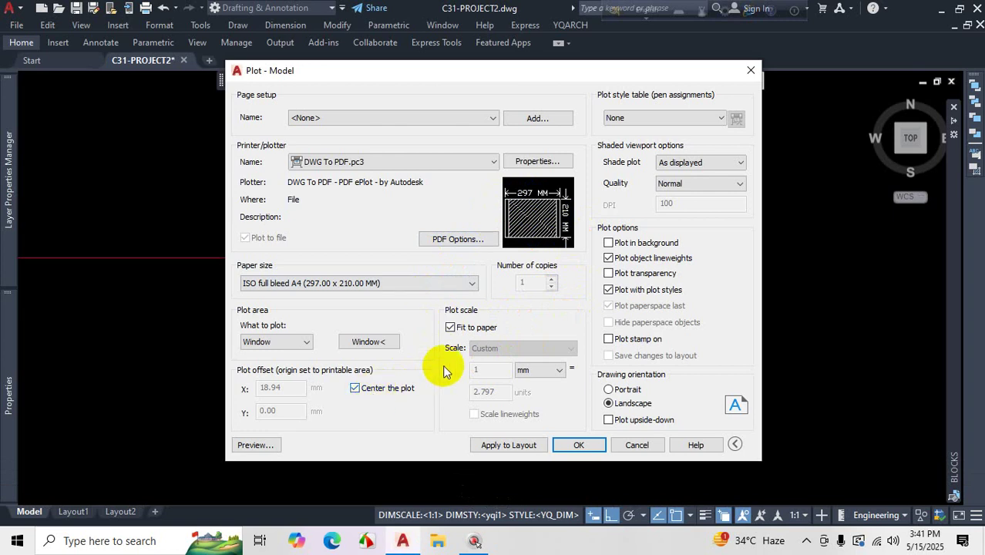
Step: Switch Fit to paper off and back on to compare the plot scale settings
{"action": "left_click", "coordinate": [451, 328]}
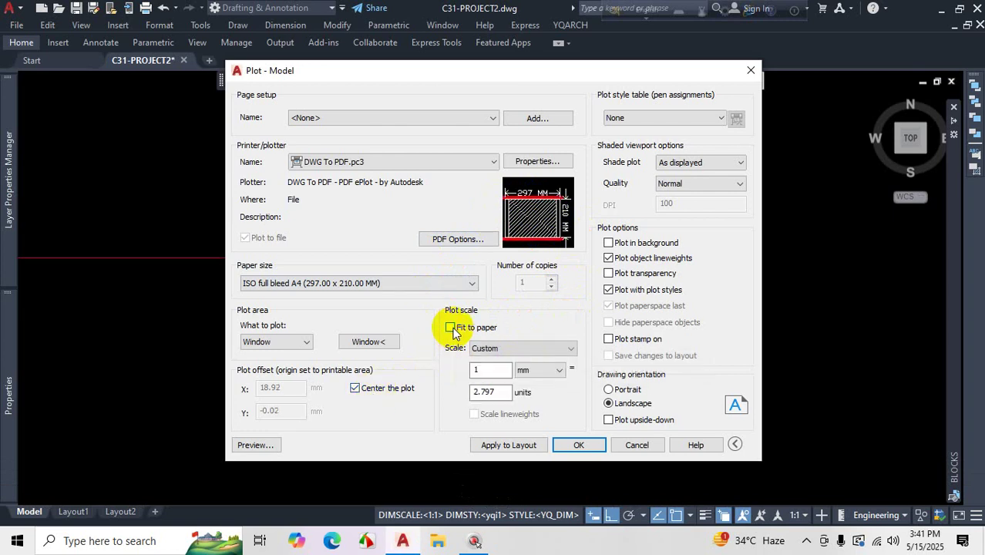
{"action": "left_click", "coordinate": [451, 328]}
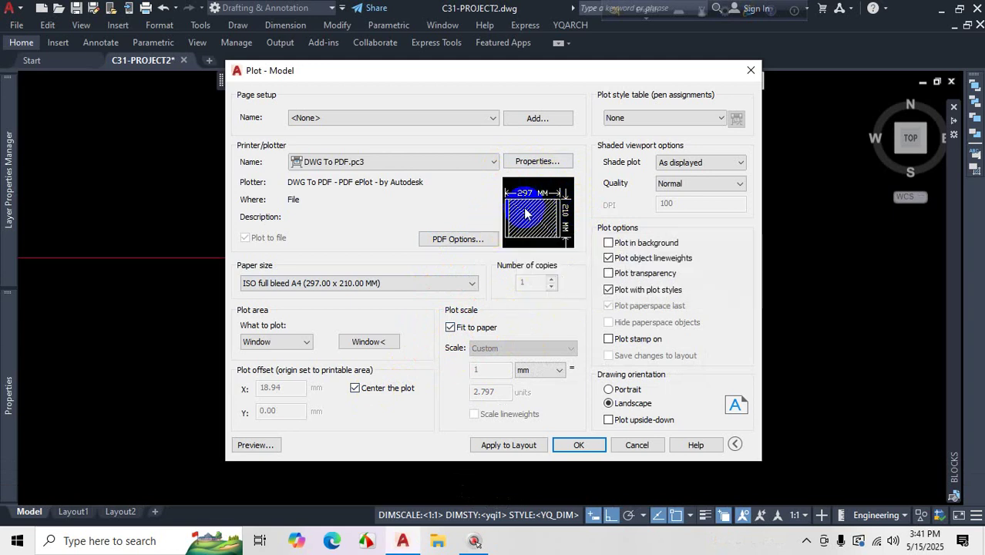
{"action": "key", "text": "ctrl+1"}
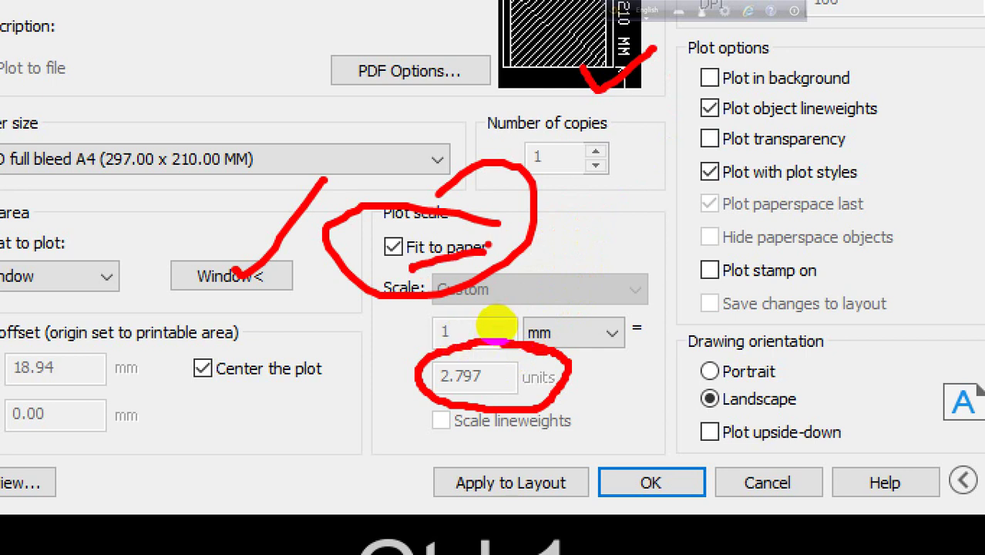
Step: Set the plot style table to monochrome.ctb and assign it to all layouts
{"action": "key", "text": "Escape"}
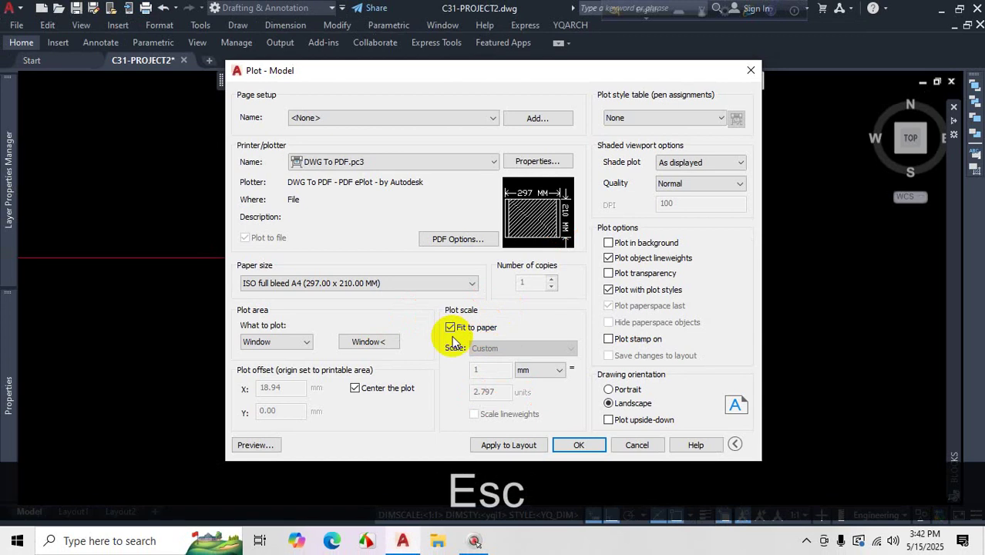
{"action": "left_click", "coordinate": [681, 120]}
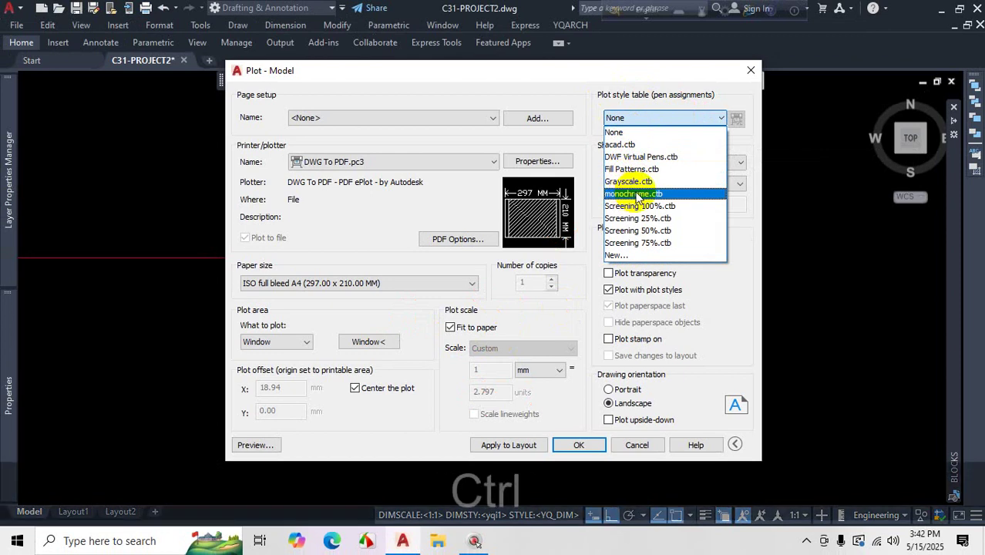
{"action": "key", "text": "ctrl+1"}
{"action": "mouse_move", "coordinate": [632, 196]}
{"action": "left_mouse_down"}
{"action": "mouse_move", "coordinate": [670, 178]}
{"action": "mouse_move", "coordinate": [595, 185]}
{"action": "mouse_move", "coordinate": [578, 218]}
{"action": "mouse_move", "coordinate": [669, 194]}
{"action": "left_mouse_up"}
{"action": "key", "text": "Escape"}
{"action": "left_click", "coordinate": [685, 118]}
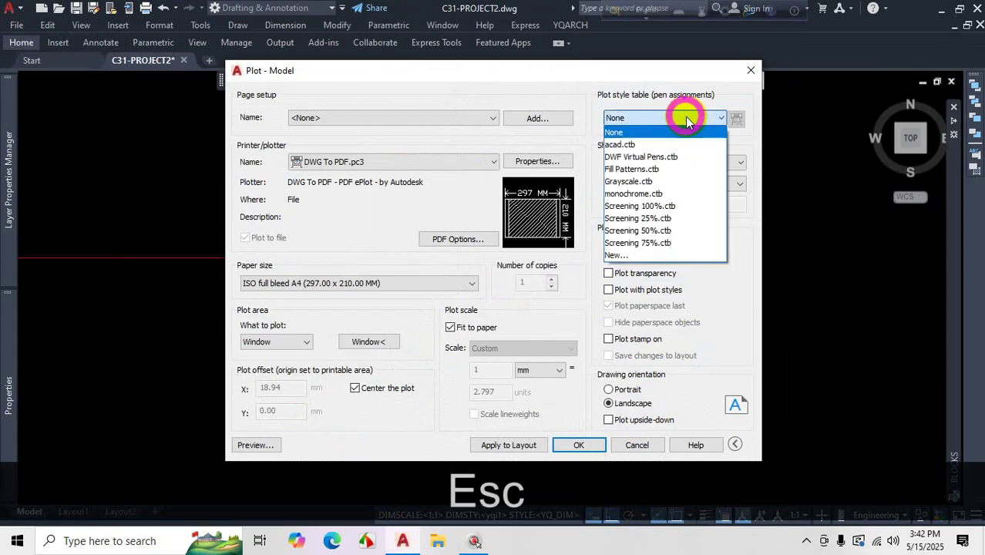
{"action": "left_click", "coordinate": [638, 193]}
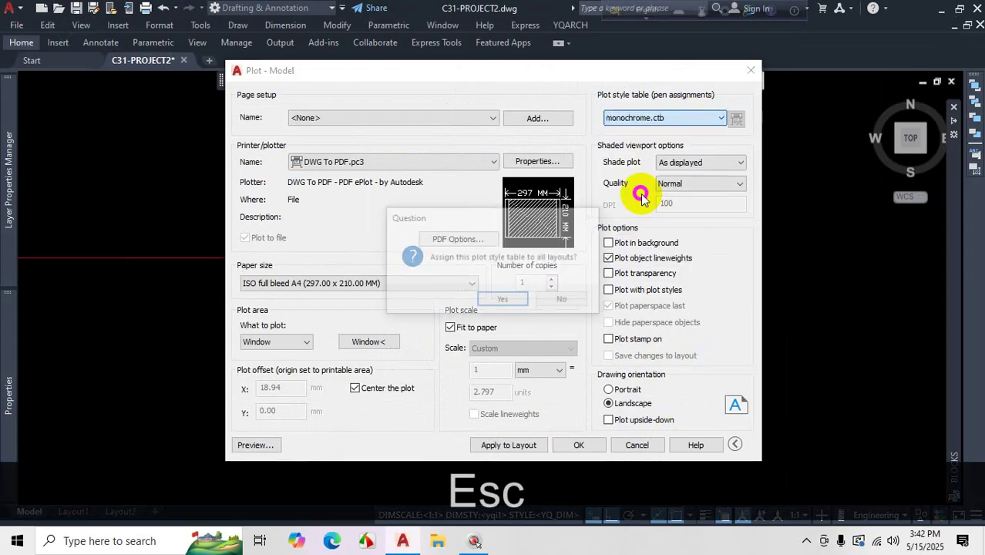
{"action": "left_click", "coordinate": [499, 299]}
Step: Preview the plot with the monochrome style, inspect the rooms and furniture up close, and close the preview
{"action": "left_click", "coordinate": [255, 444]}
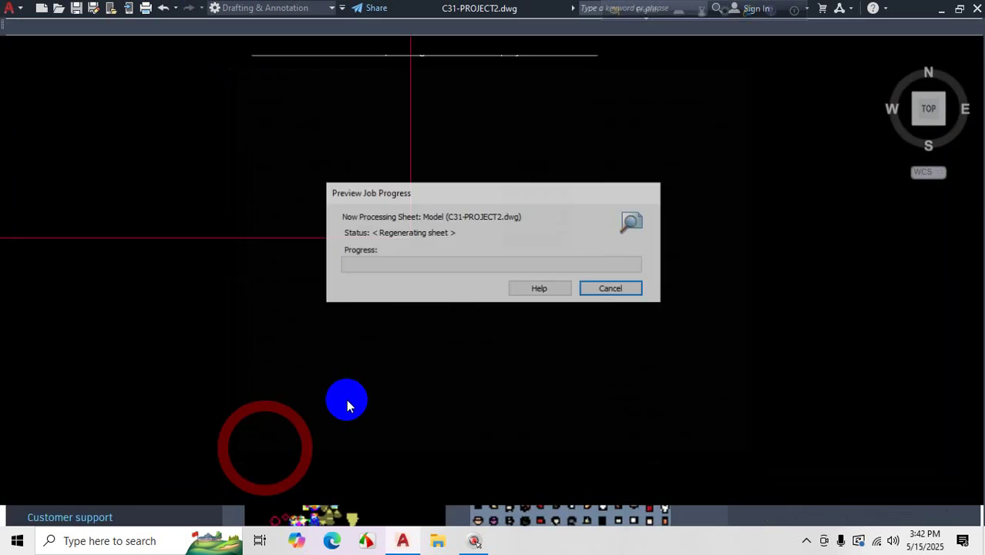
{"action": "scroll", "coordinate": [397, 432], "scroll_direction": "up", "scroll_amount": 3}
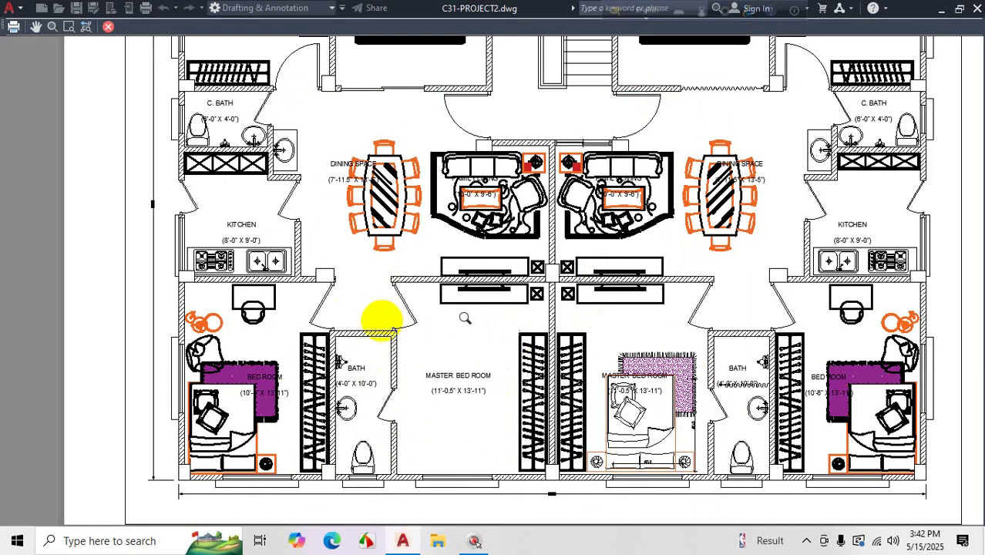
{"action": "scroll", "coordinate": [459, 349], "scroll_direction": "down", "scroll_amount": 5}
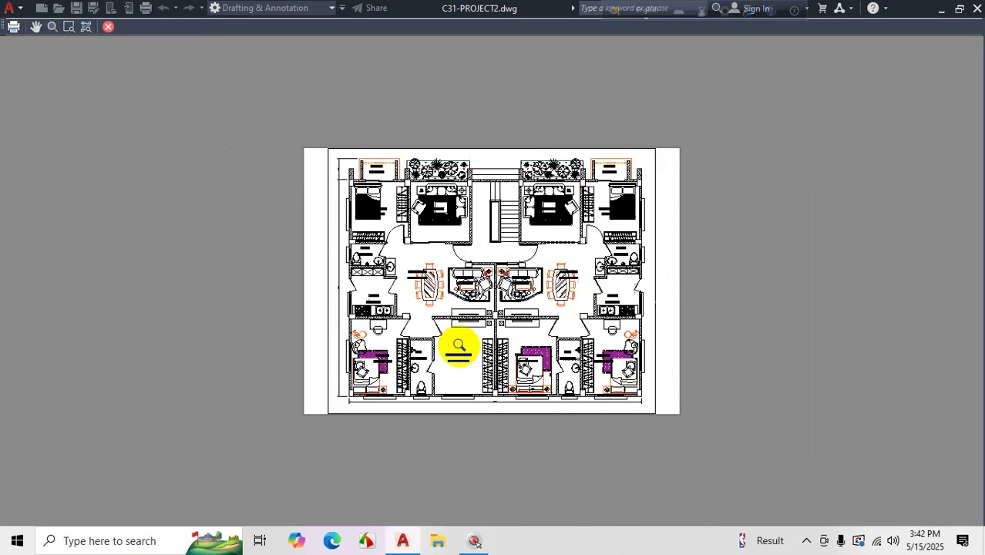
{"action": "left_click", "coordinate": [108, 26]}
Step: Reset the plot style table to None and set the shaded viewport quality to Maximum
{"action": "left_click", "coordinate": [658, 118]}
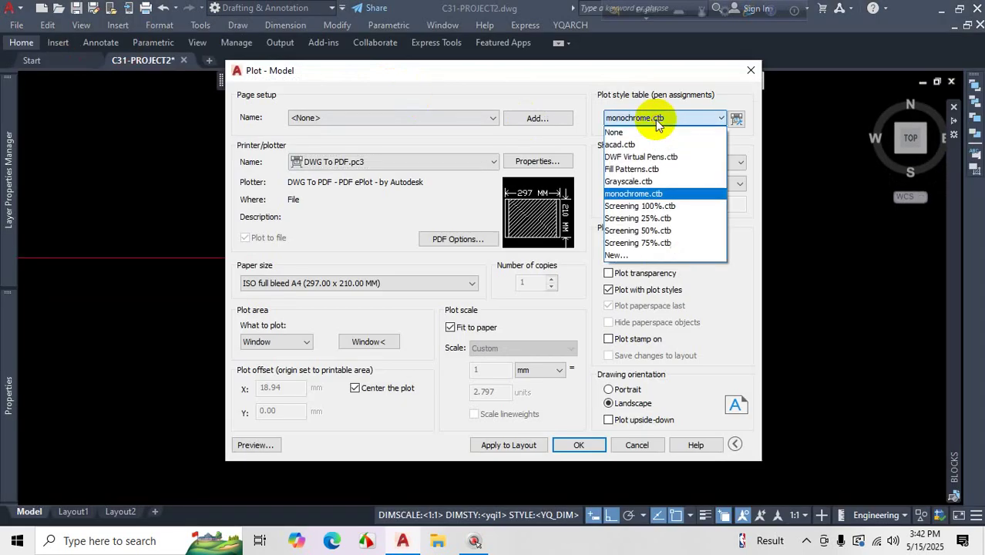
{"action": "left_click", "coordinate": [628, 133]}
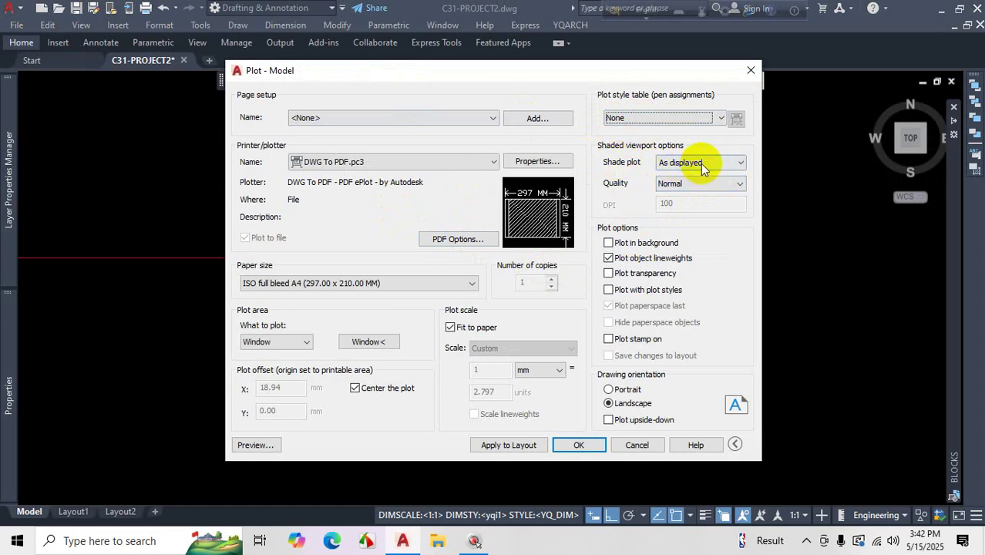
{"action": "left_click", "coordinate": [714, 187]}
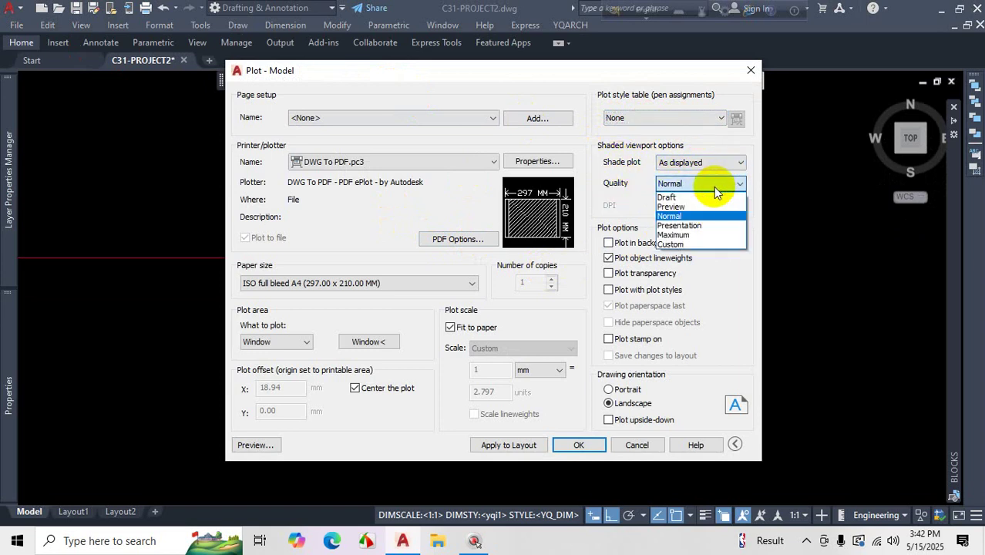
{"action": "left_click", "coordinate": [688, 233]}
{"action": "key", "text": "ctrl+1"}
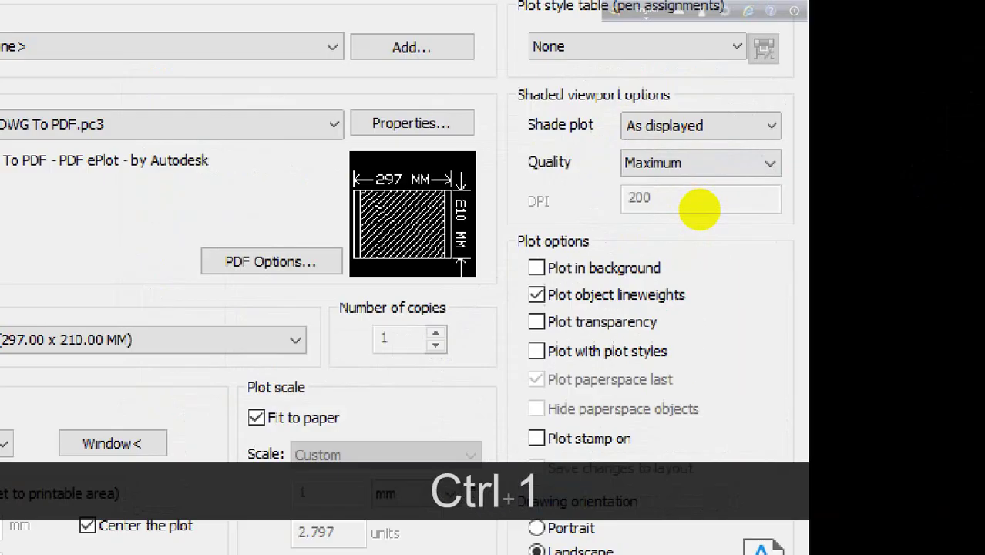
{"action": "left_click", "coordinate": [715, 176]}
{"action": "mouse_move", "coordinate": [715, 176]}
{"action": "left_mouse_down"}
{"action": "mouse_move", "coordinate": [585, 159]}
{"action": "mouse_move", "coordinate": [753, 195]}
{"action": "mouse_move", "coordinate": [659, 158]}
{"action": "left_mouse_up"}
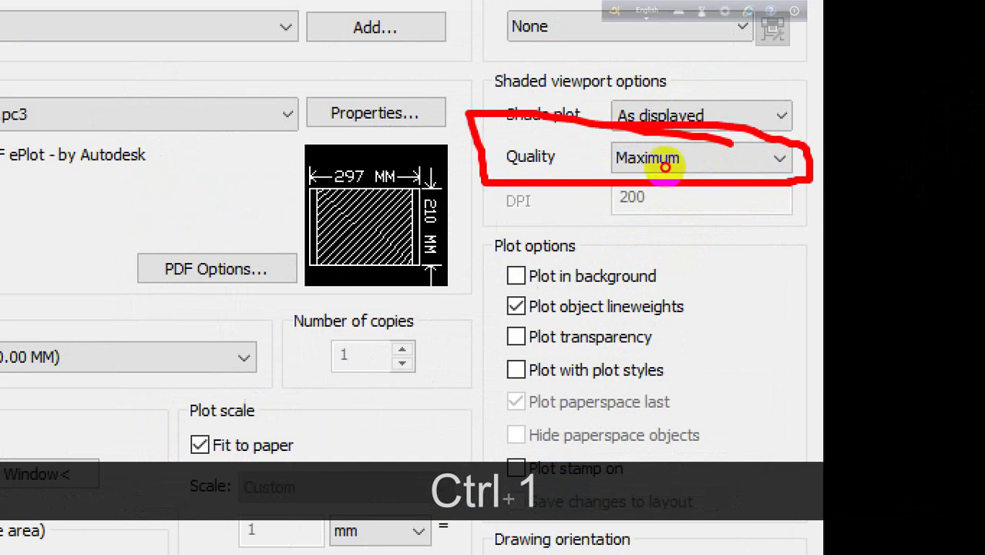
{"action": "key", "text": "Escape"}
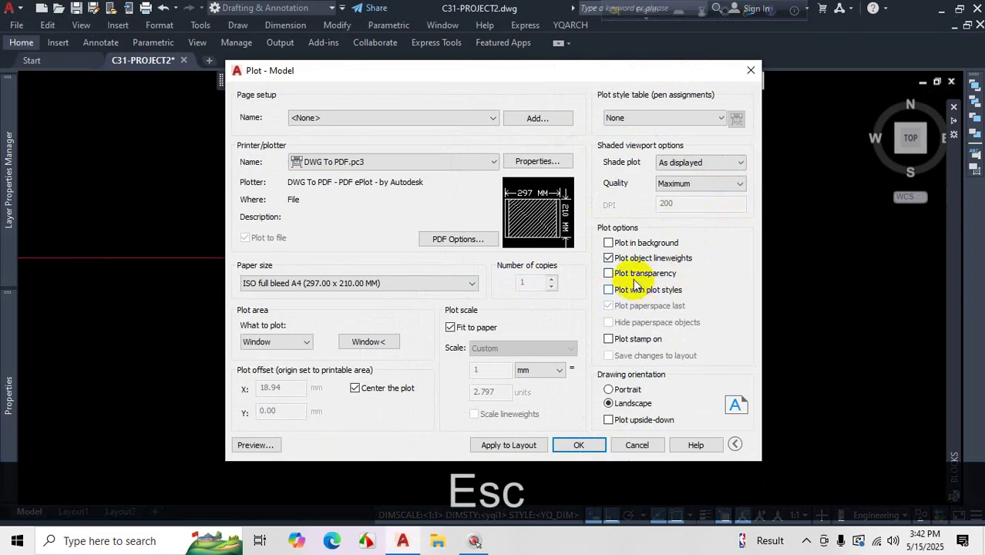
Step: Switch the Plot object lineweights option off and back on
{"action": "key", "text": "ctrl+1"}
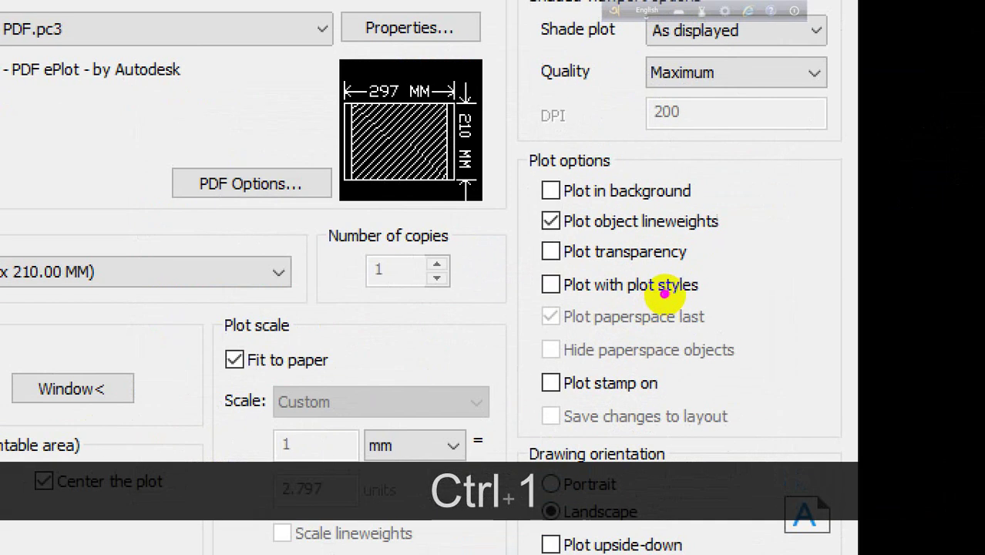
{"action": "mouse_move", "coordinate": [567, 240]}
{"action": "left_mouse_down"}
{"action": "mouse_move", "coordinate": [726, 238]}
{"action": "mouse_move", "coordinate": [732, 208]}
{"action": "mouse_move", "coordinate": [557, 206]}
{"action": "left_mouse_up"}
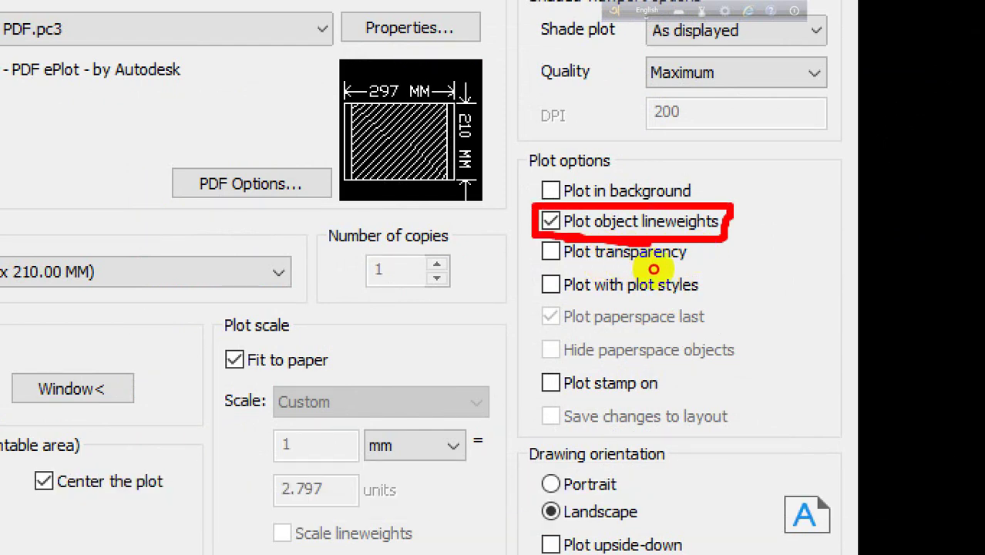
{"action": "right_click", "coordinate": [701, 253]}
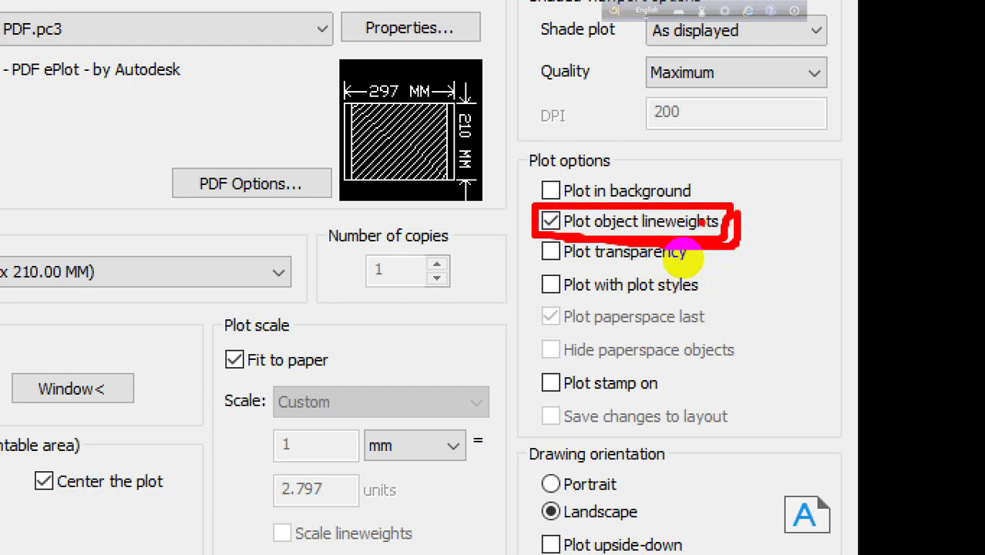
{"action": "key", "text": "Escape"}
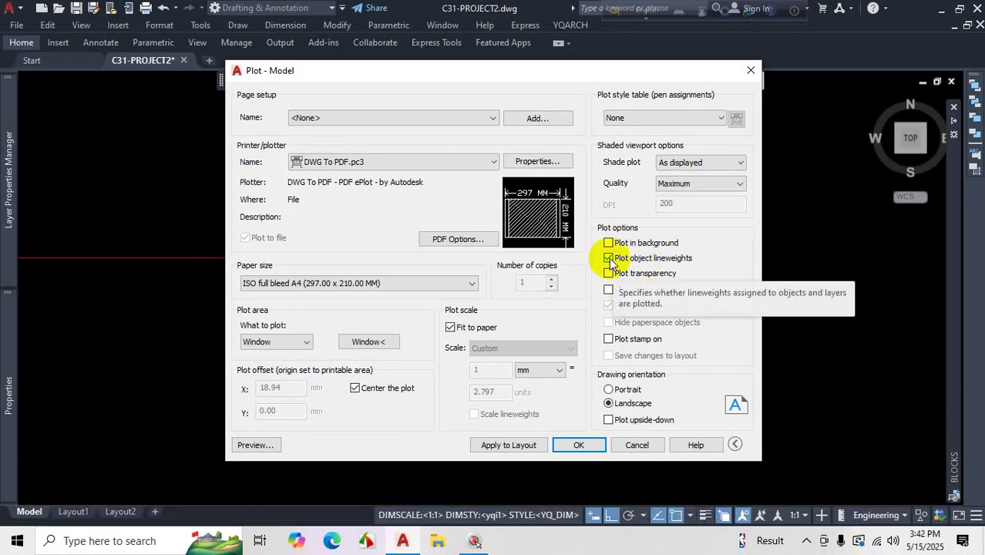
{"action": "left_click", "coordinate": [609, 259]}
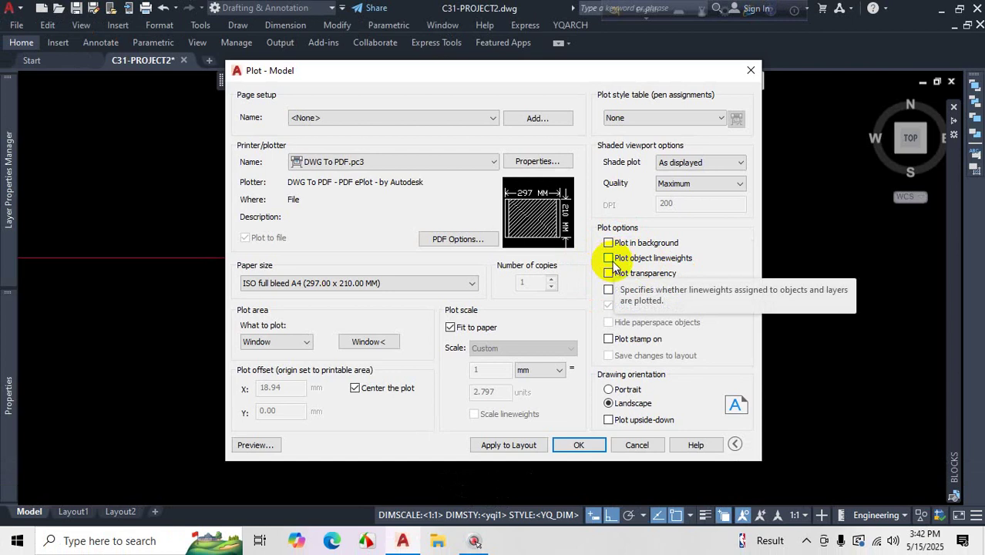
{"action": "left_click", "coordinate": [608, 259]}
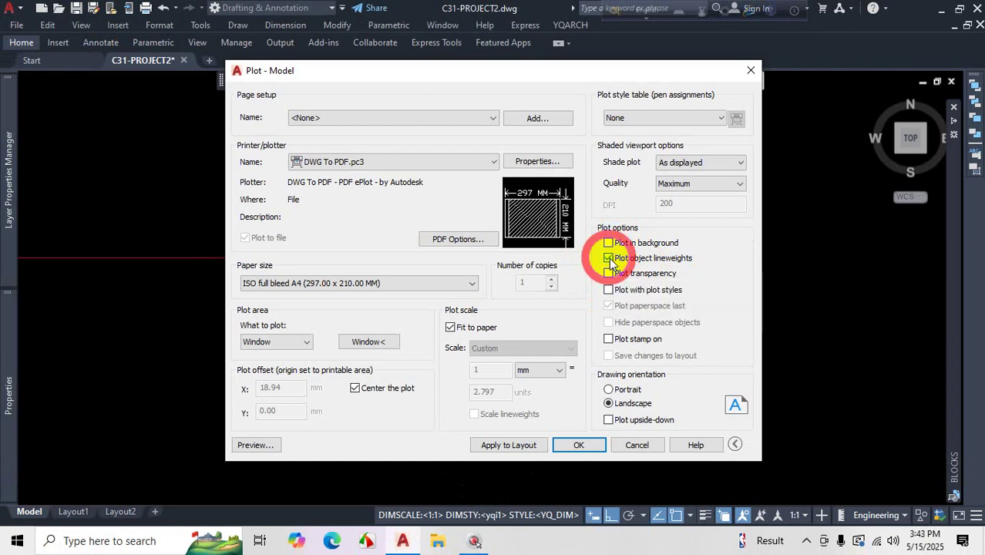
{"action": "key", "text": "ctrl+1"}
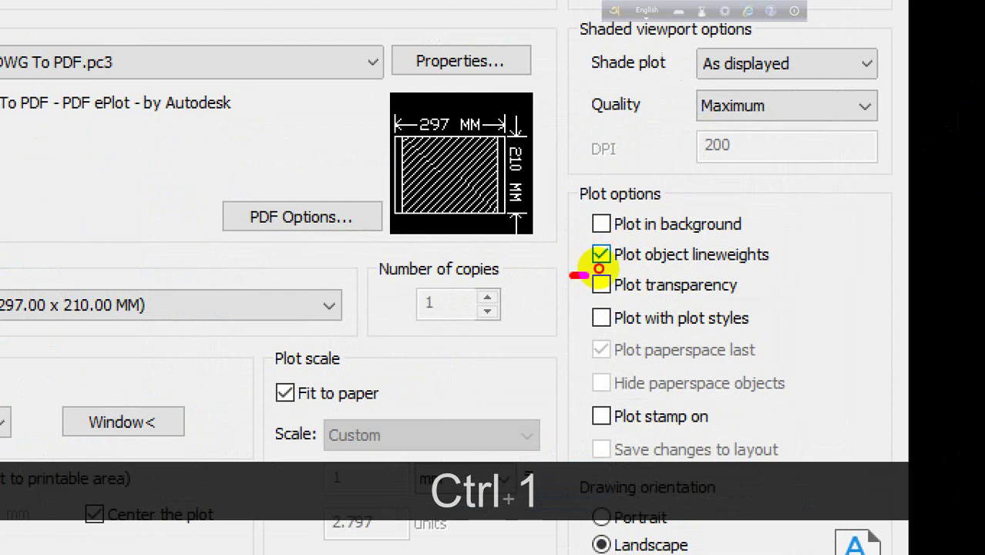
{"action": "mouse_move", "coordinate": [589, 275]}
{"action": "left_mouse_down"}
{"action": "mouse_move", "coordinate": [751, 285]}
{"action": "mouse_move", "coordinate": [774, 254]}
{"action": "mouse_move", "coordinate": [601, 240]}
{"action": "mouse_move", "coordinate": [601, 255]}
{"action": "left_mouse_up"}
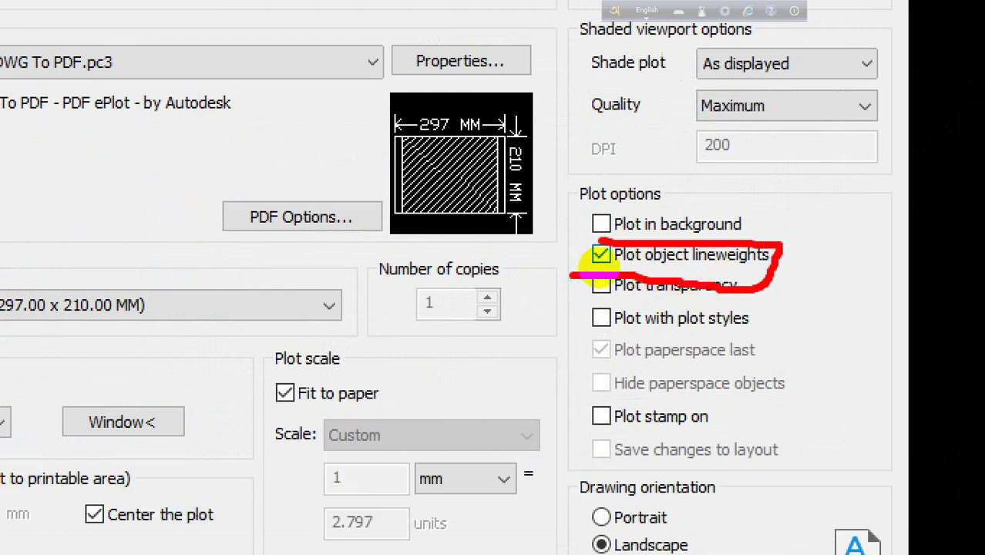
Step: Enable Plot transparency and Plot with plot styles in the plot options
{"action": "key", "text": "Escape"}
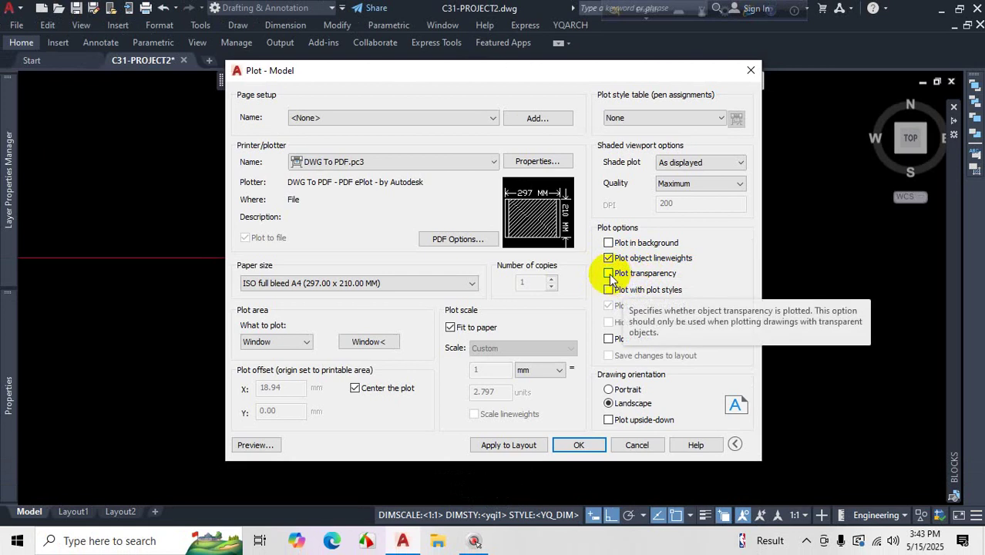
{"action": "left_click", "coordinate": [609, 274]}
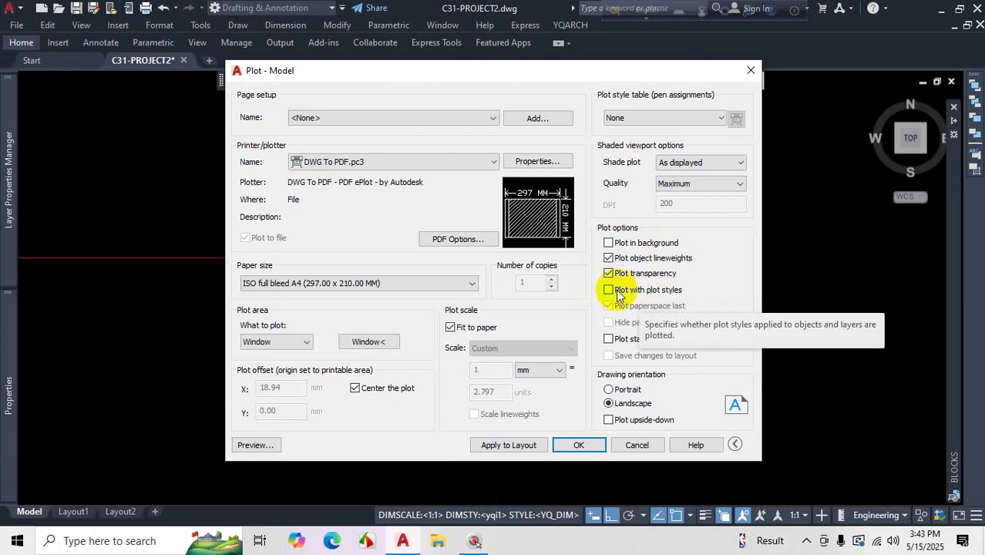
{"action": "left_click", "coordinate": [612, 292]}
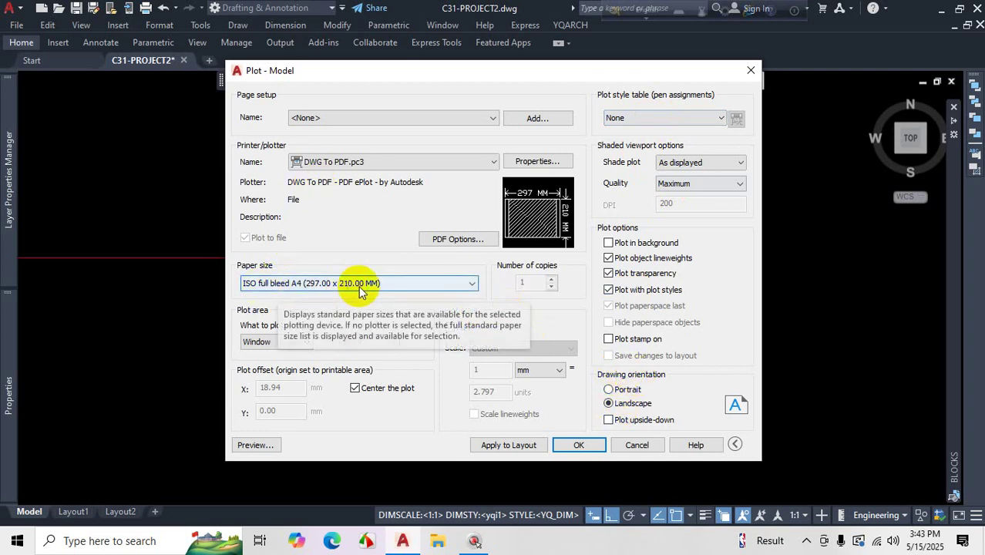
Step: Try the Portrait drawing orientation in a plot preview, and set the orientation back to Landscape
{"action": "left_click", "coordinate": [617, 389]}
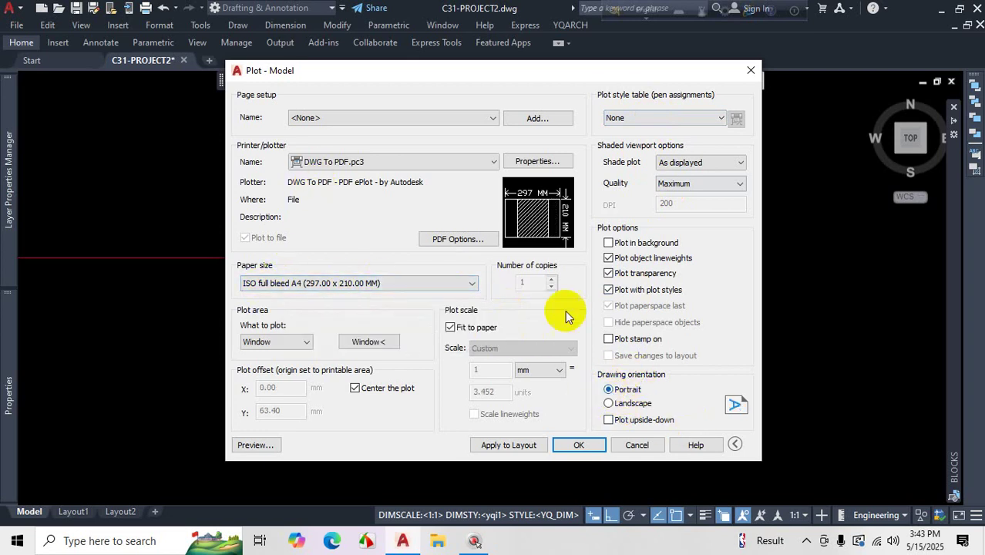
{"action": "left_click", "coordinate": [255, 445]}
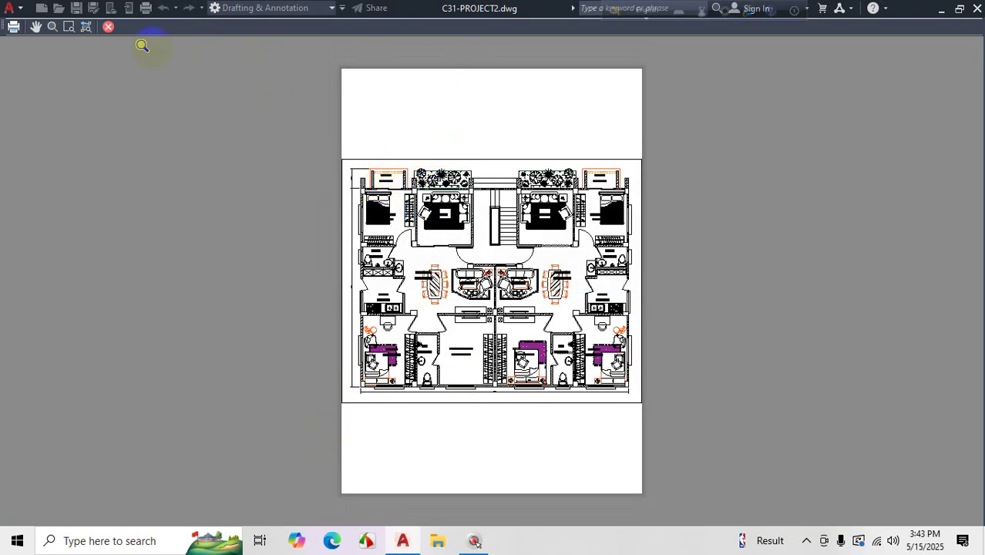
{"action": "left_click", "coordinate": [108, 28]}
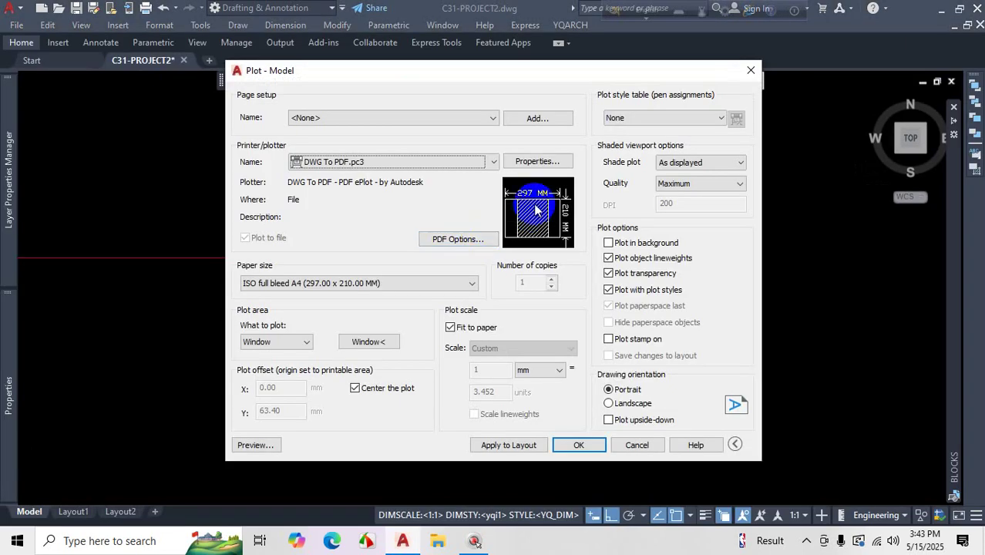
{"action": "key", "text": "ctrl+1"}
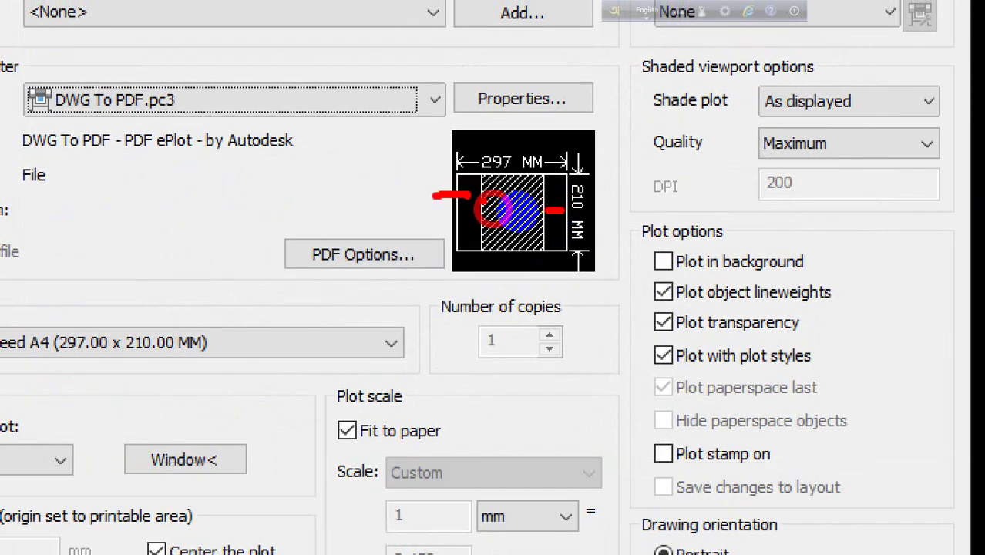
{"action": "key", "text": "Escape"}
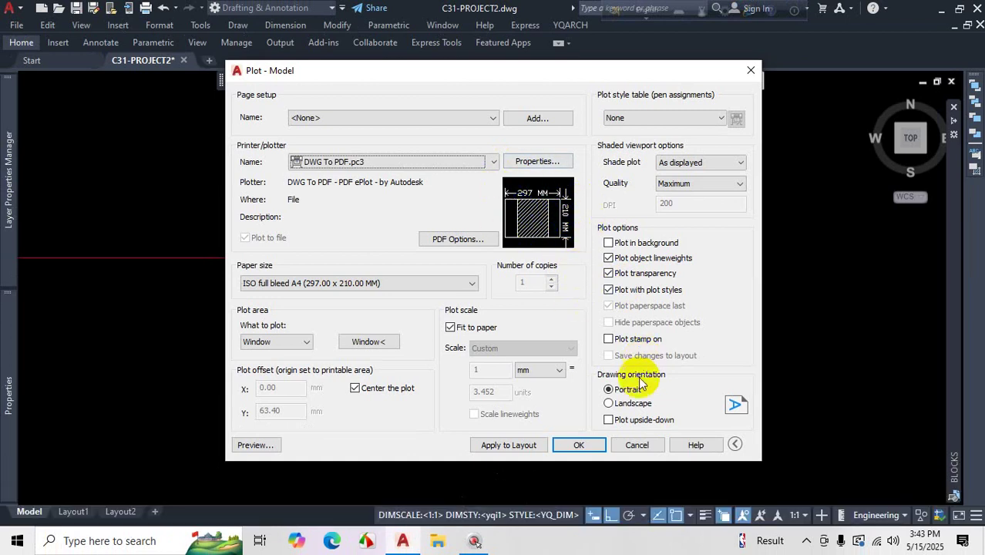
{"action": "left_click", "coordinate": [629, 404]}
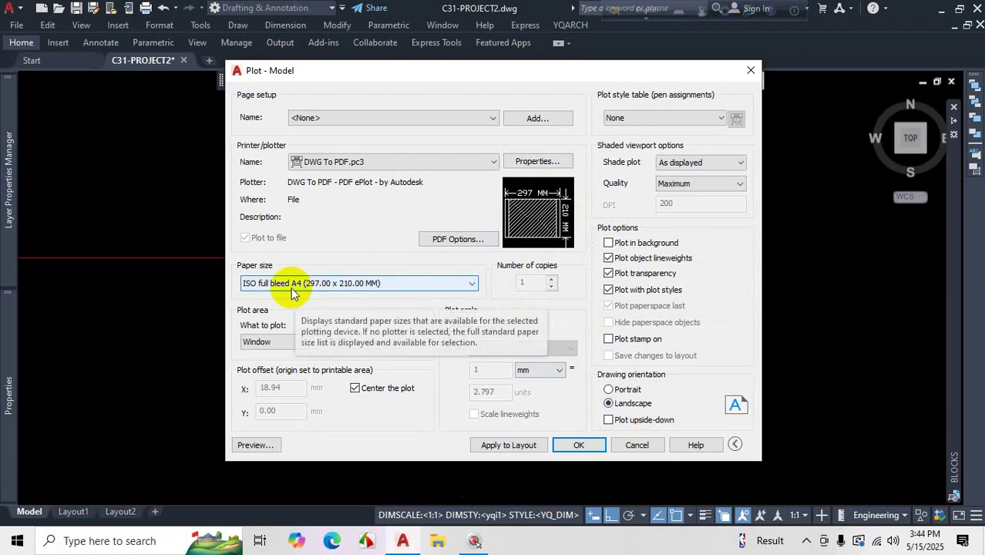
Step: Preview the landscape plot to check the floor plan on the sheet, and close the preview
{"action": "left_click_drag", "start_coordinate": [440, 74], "coordinate": [92, 72]}
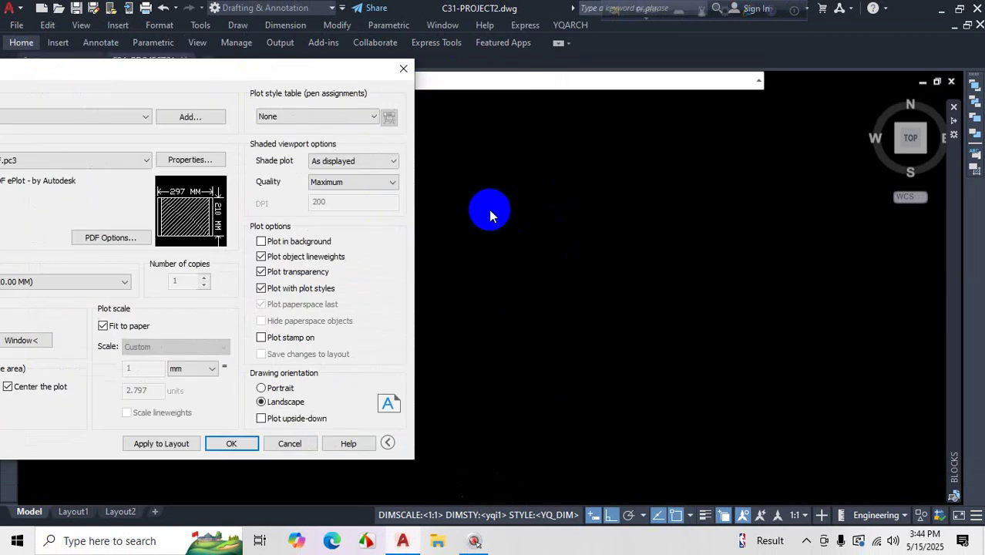
{"action": "left_click_drag", "start_coordinate": [297, 81], "coordinate": [585, 97]}
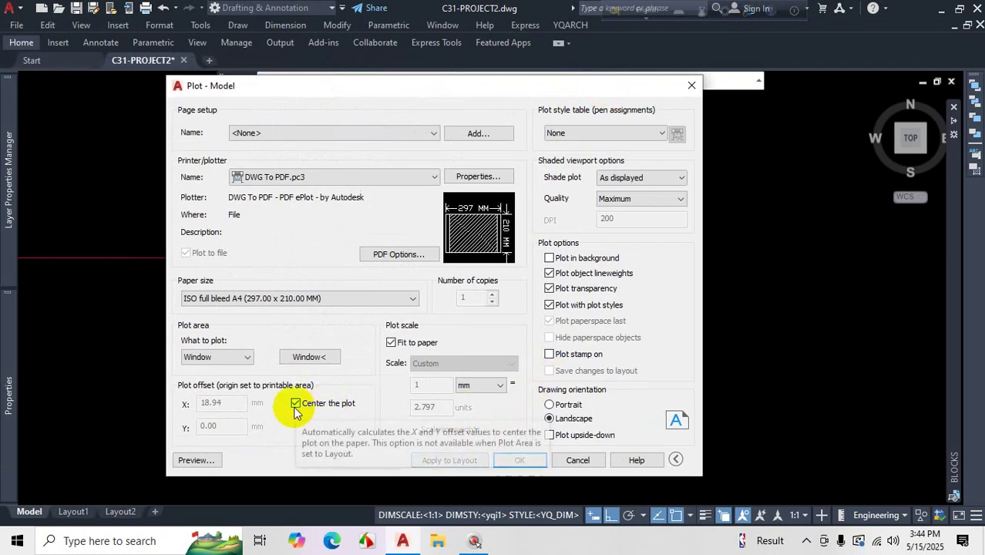
{"action": "left_click", "coordinate": [198, 461]}
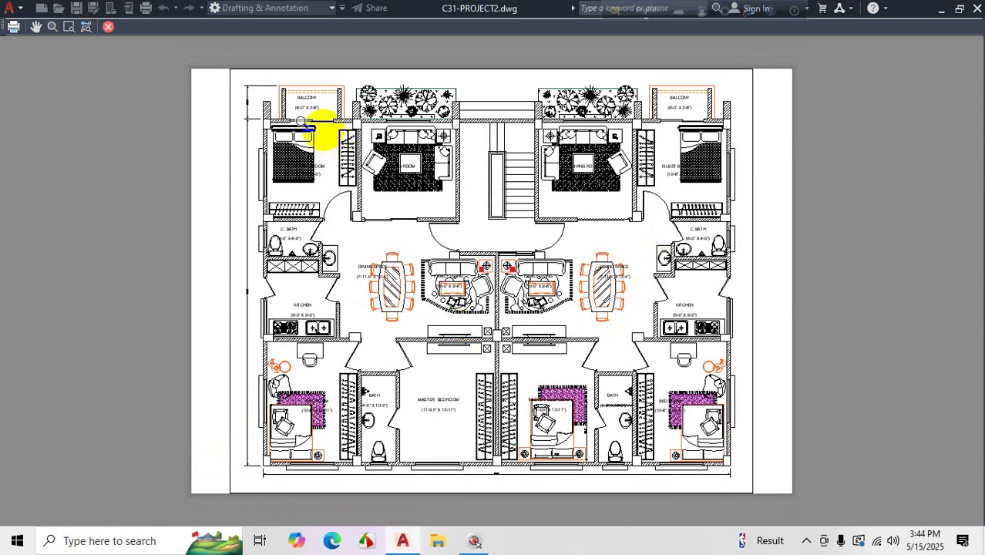
{"action": "left_click", "coordinate": [108, 26]}
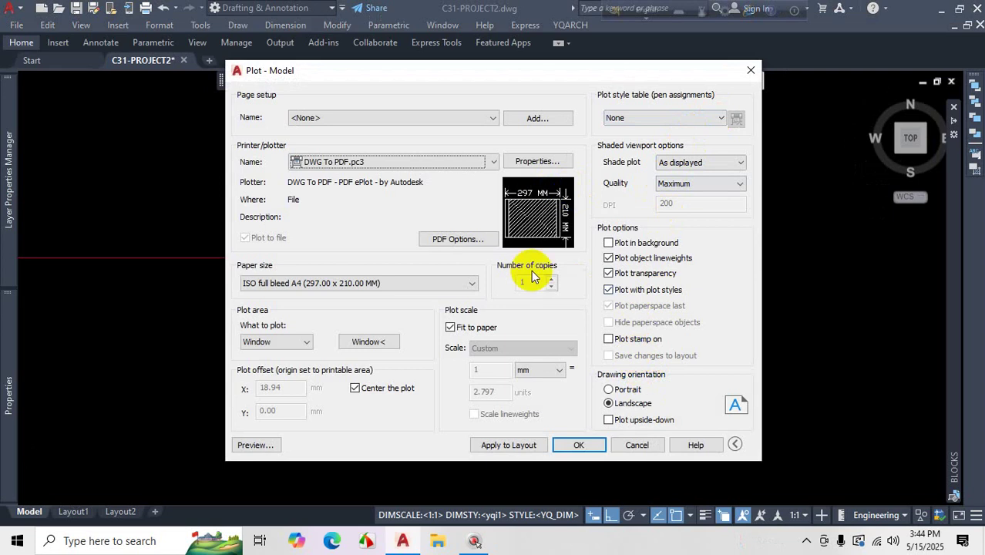
Step: Try the acad.ctb plot style table, assigned to all layouts, and set the plot style table back to None
{"action": "left_click", "coordinate": [662, 118]}
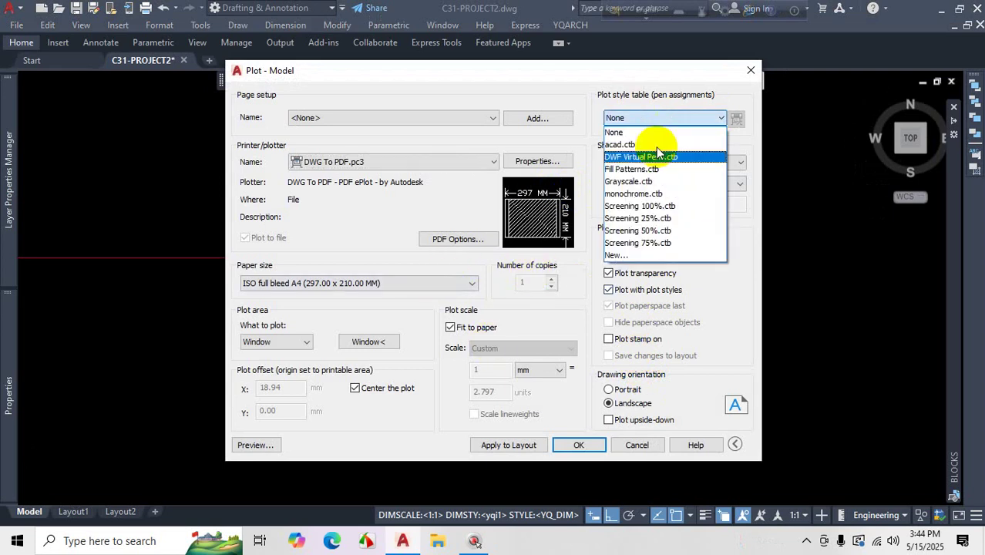
{"action": "left_click", "coordinate": [646, 145]}
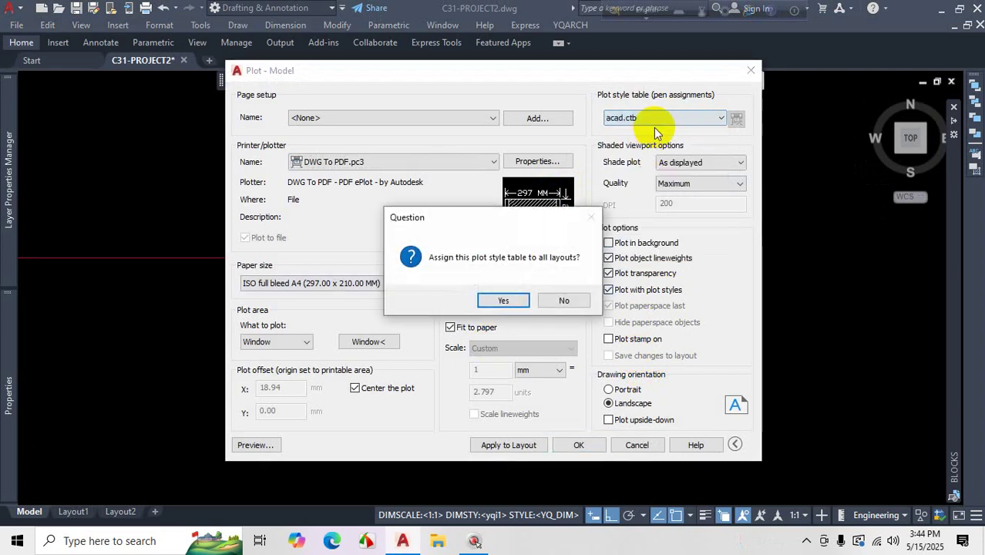
{"action": "left_click", "coordinate": [502, 300]}
{"action": "left_click", "coordinate": [654, 116]}
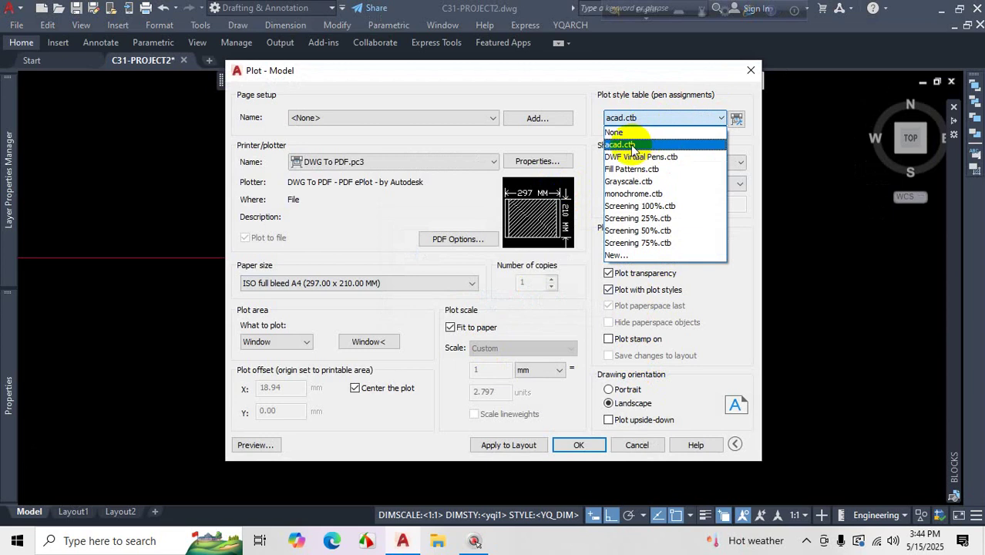
{"action": "left_click", "coordinate": [631, 137]}
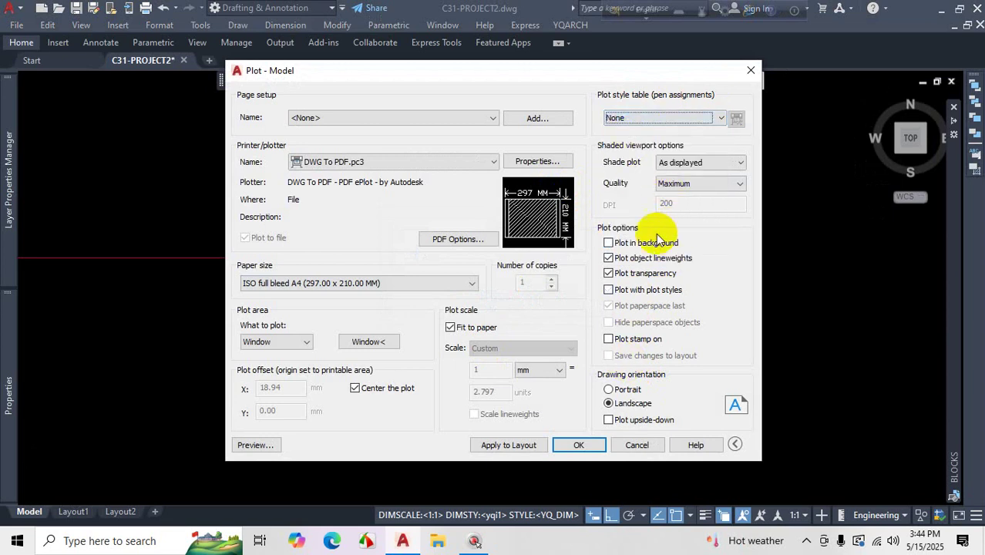
Step: Preview the floor plan plot without a plot style table, and close the preview
{"action": "left_click", "coordinate": [567, 442]}
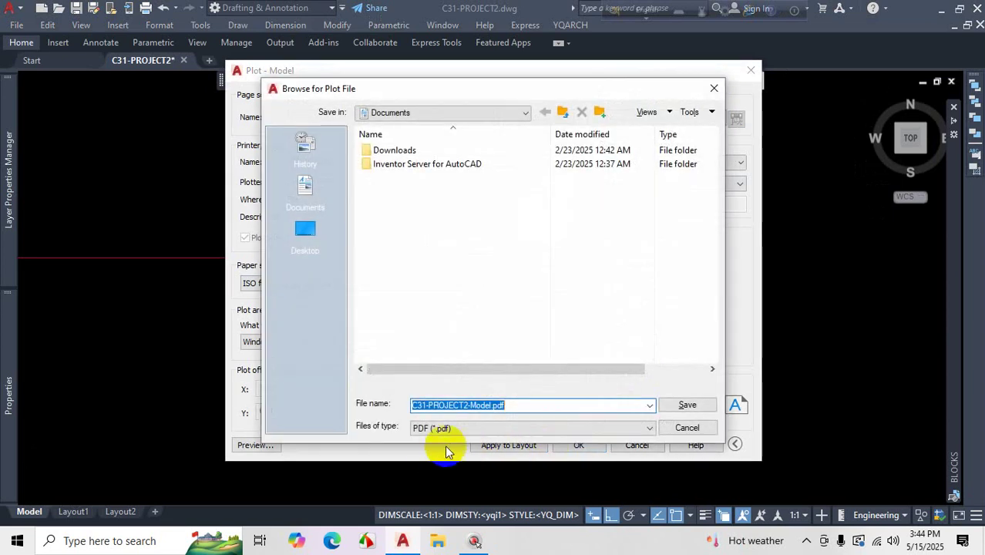
{"action": "left_click", "coordinate": [712, 91]}
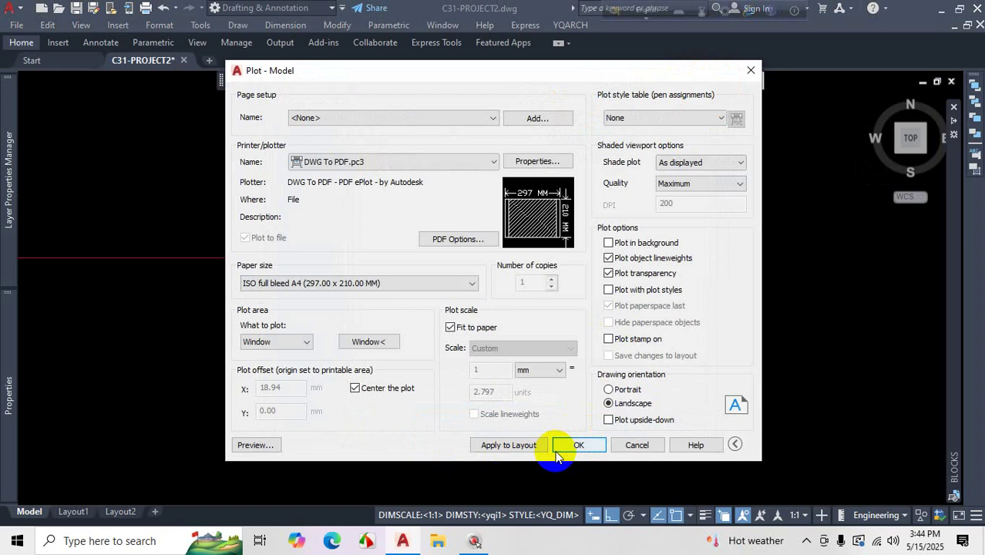
{"action": "left_click", "coordinate": [255, 445]}
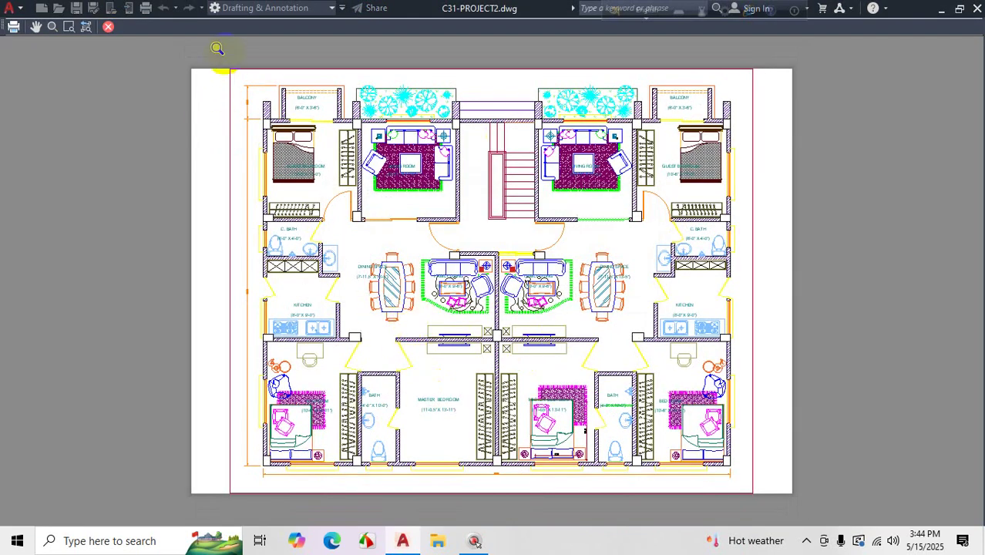
{"action": "left_click", "coordinate": [107, 28]}
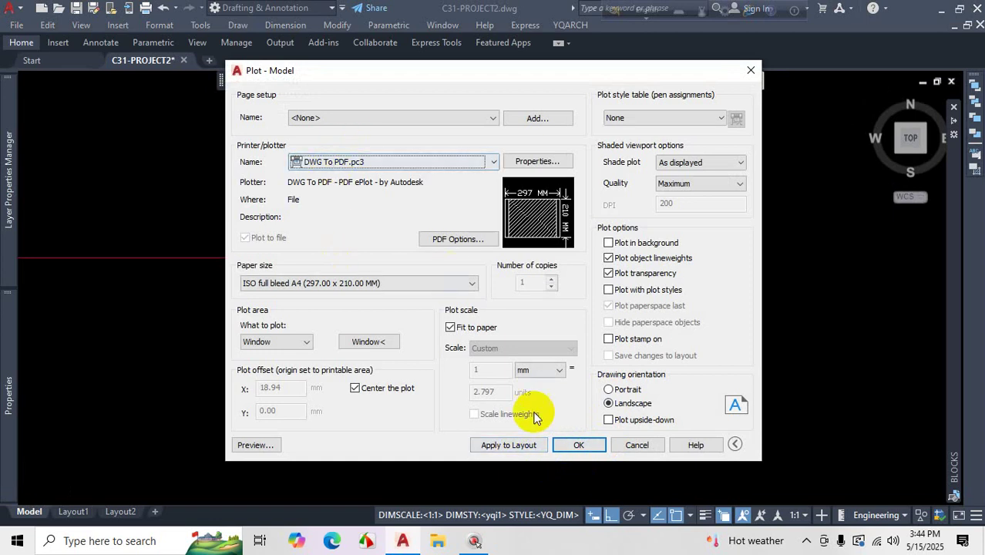
Step: Plot the floor plan to C31-PROJECT2-Model.pdf in the engineer's named folder on Local Disk (D:)
{"action": "left_click", "coordinate": [578, 444]}
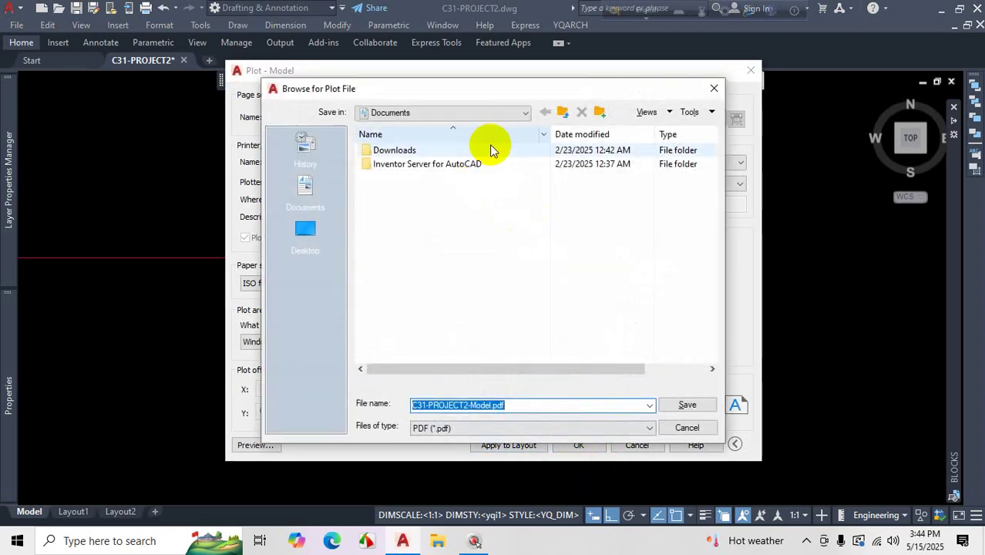
{"action": "left_click", "coordinate": [492, 113]}
{"action": "left_click", "coordinate": [429, 199]}
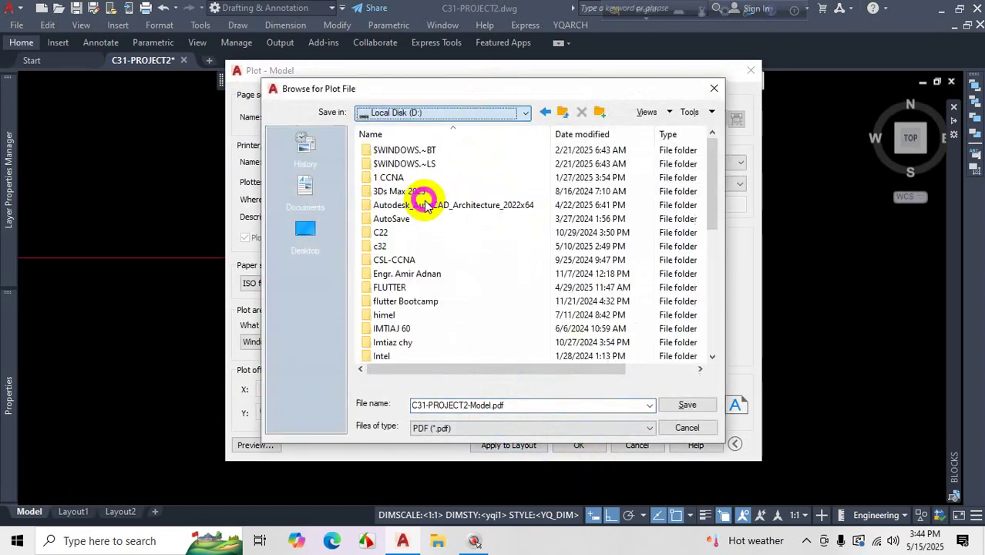
{"action": "double_click", "coordinate": [423, 281]}
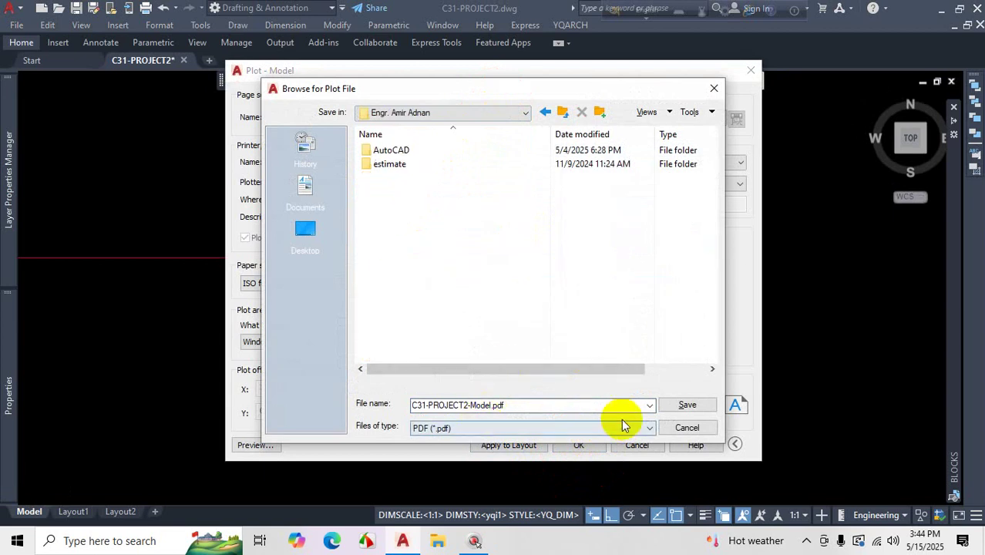
{"action": "left_click", "coordinate": [687, 406]}
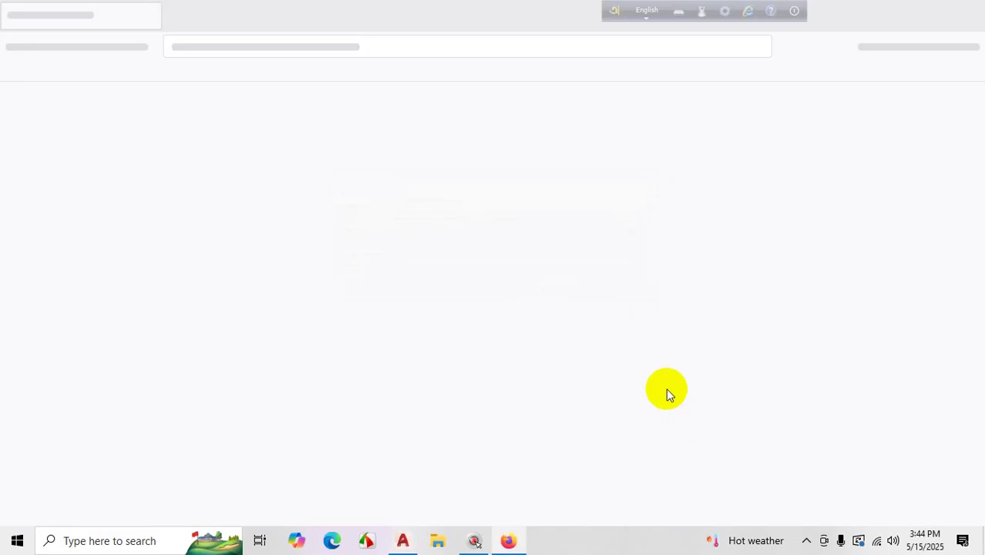
Step: Start a new plot for the narrow floor plan beside the plotted one, using the DWG To PDF.pc3 plotter
{"action": "scroll", "coordinate": [499, 297], "scroll_direction": "down", "scroll_amount": 2}
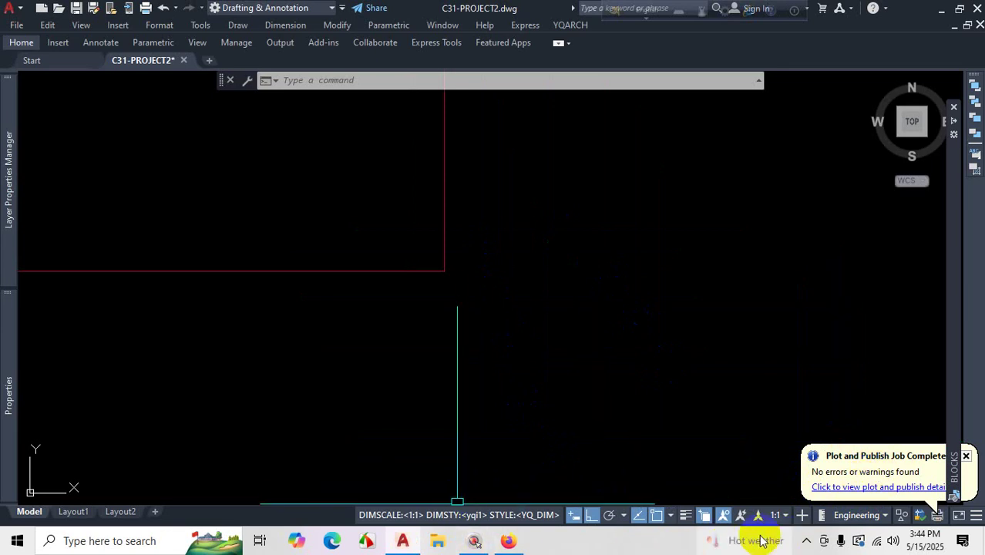
{"action": "scroll", "coordinate": [484, 339], "scroll_direction": "down", "scroll_amount": 6}
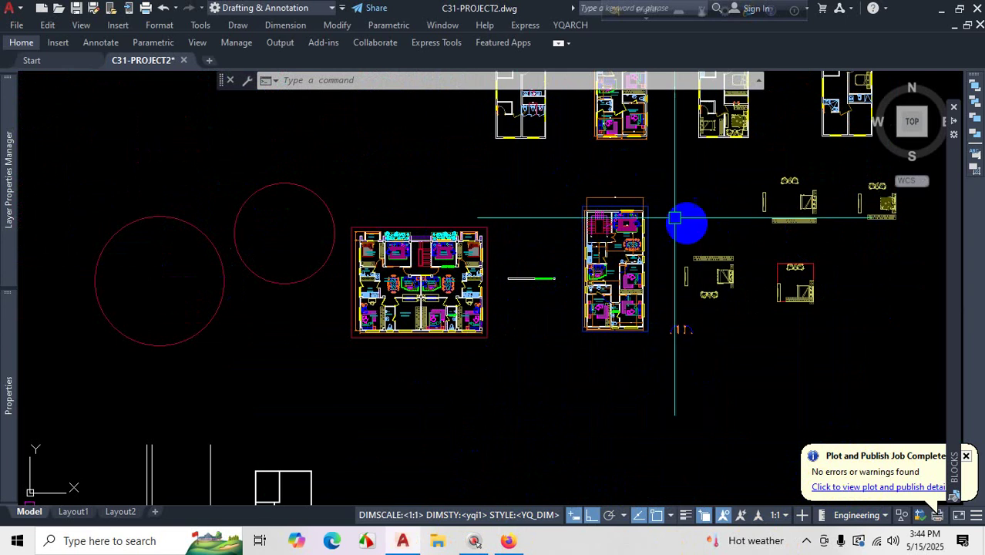
{"action": "scroll", "coordinate": [484, 339], "scroll_direction": "down", "scroll_amount": 4}
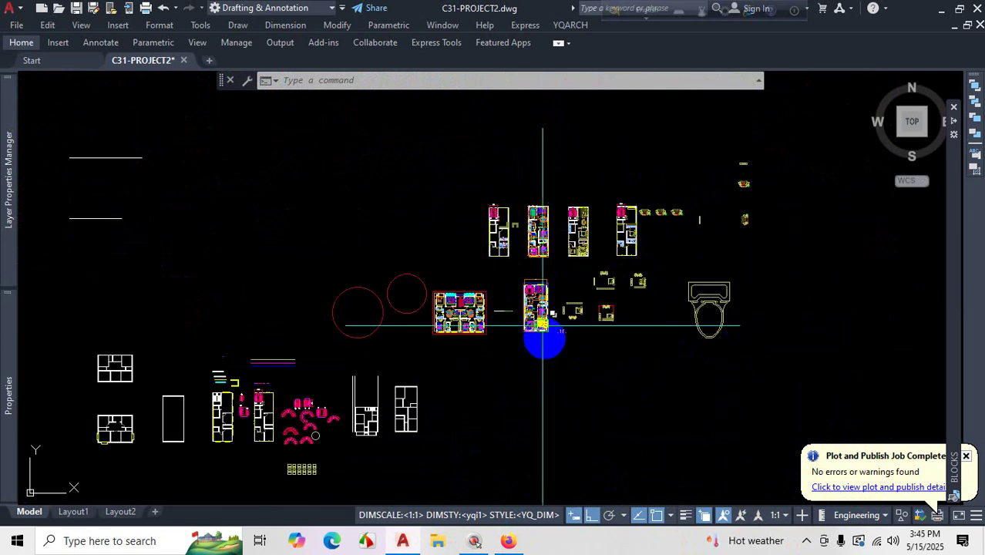
{"action": "scroll", "coordinate": [543, 325], "scroll_direction": "up", "scroll_amount": 8}
{"action": "key", "text": "ctrl+p"}
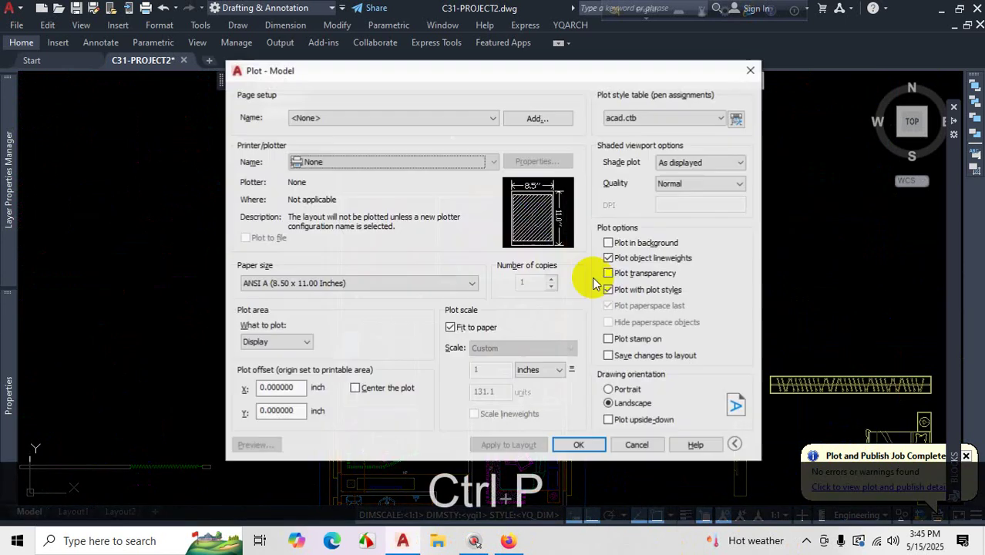
{"action": "left_click", "coordinate": [410, 162]}
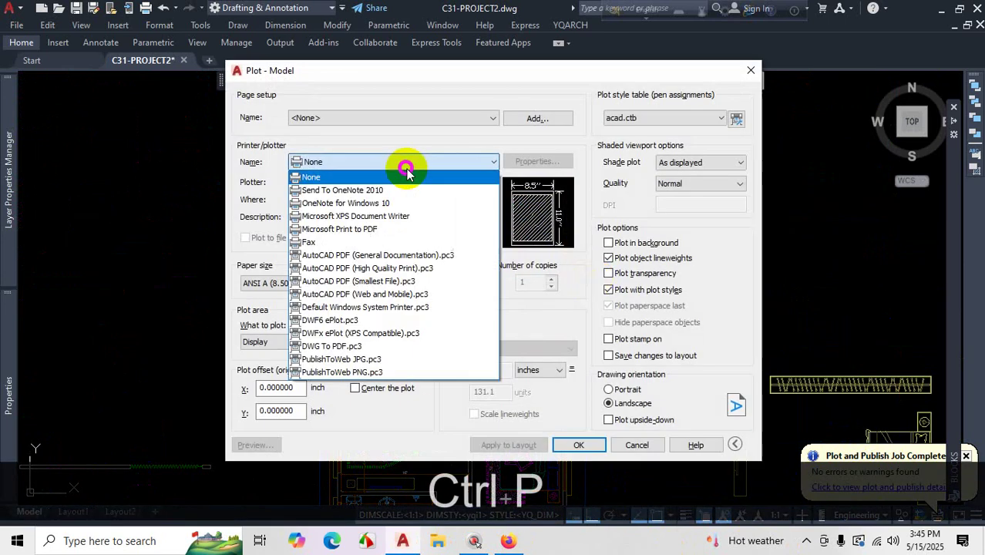
{"action": "left_click", "coordinate": [373, 346]}
Step: Set the paper size to ISO A4 (297.00 x 210.00 MM)
{"action": "left_click", "coordinate": [380, 283]}
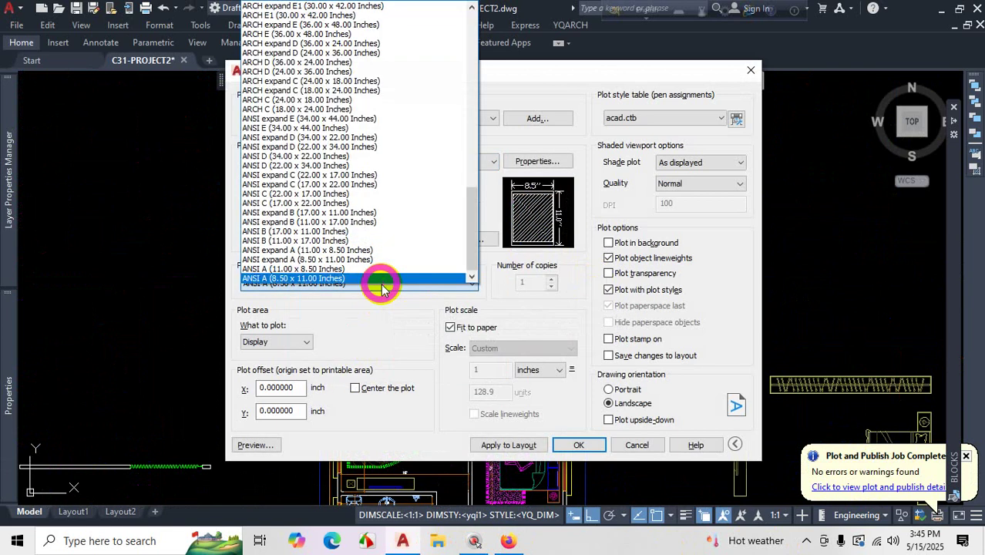
{"action": "scroll", "coordinate": [399, 154], "scroll_direction": "down", "scroll_amount": 10}
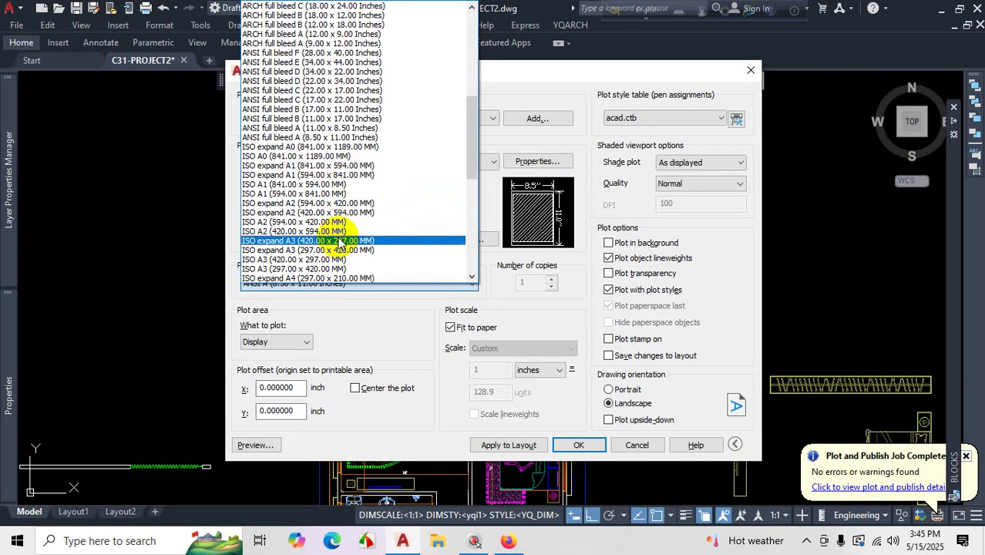
{"action": "scroll", "coordinate": [339, 241], "scroll_direction": "down", "scroll_amount": 2}
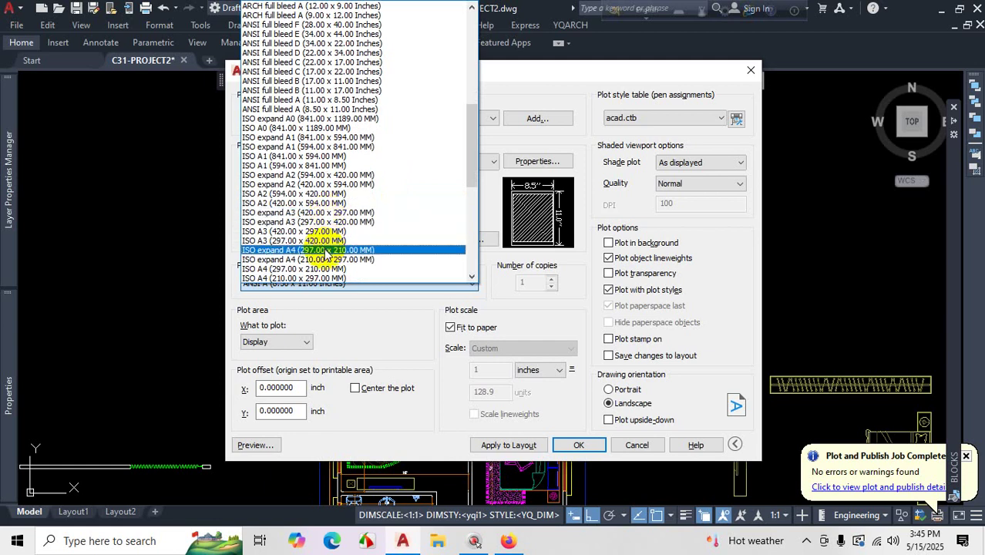
{"action": "left_click", "coordinate": [312, 269]}
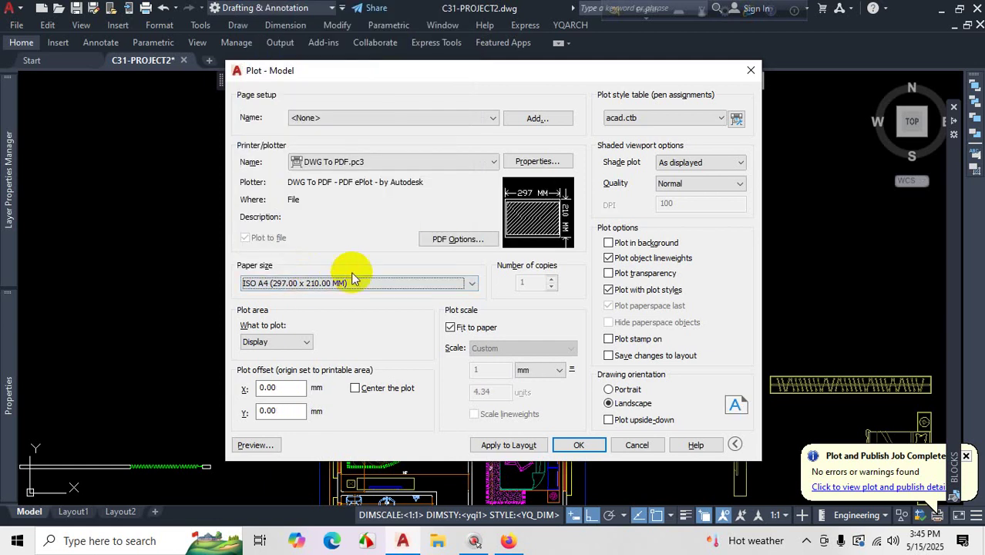
Step: Set the plot area to Window and define the window around the whole narrow floor plan
{"action": "left_click", "coordinate": [293, 342]}
{"action": "left_click", "coordinate": [266, 383]}
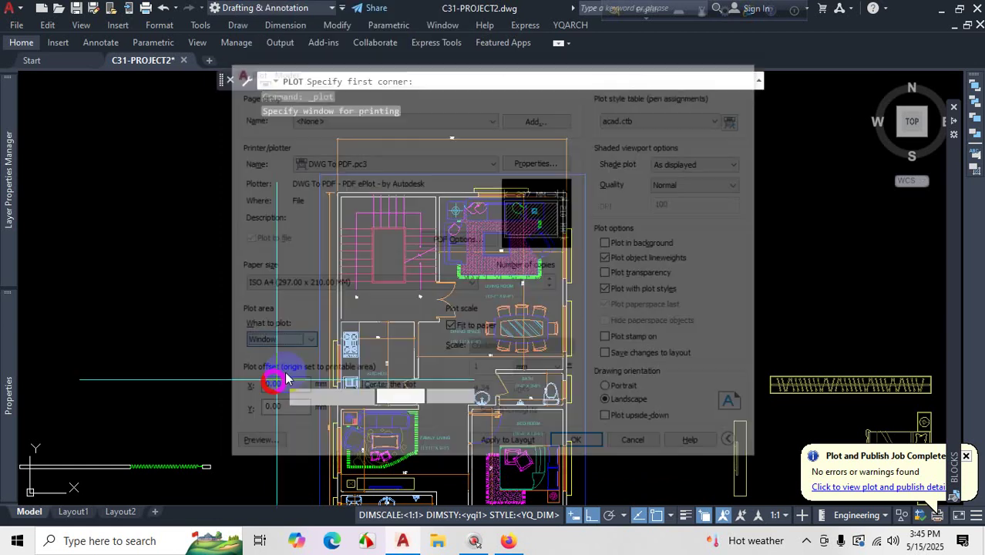
{"action": "scroll", "coordinate": [327, 258], "scroll_direction": "down", "scroll_amount": 5}
{"action": "scroll", "coordinate": [326, 240], "scroll_direction": "up", "scroll_amount": 5}
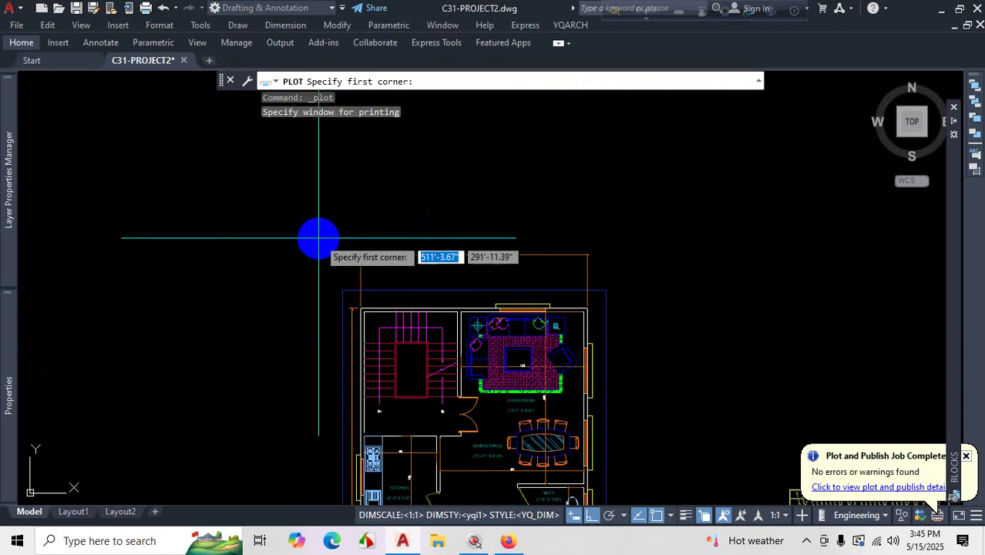
{"action": "left_click", "coordinate": [316, 236]}
{"action": "scroll", "coordinate": [416, 324], "scroll_direction": "down", "scroll_amount": 3}
{"action": "scroll", "coordinate": [454, 386], "scroll_direction": "up", "scroll_amount": 3}
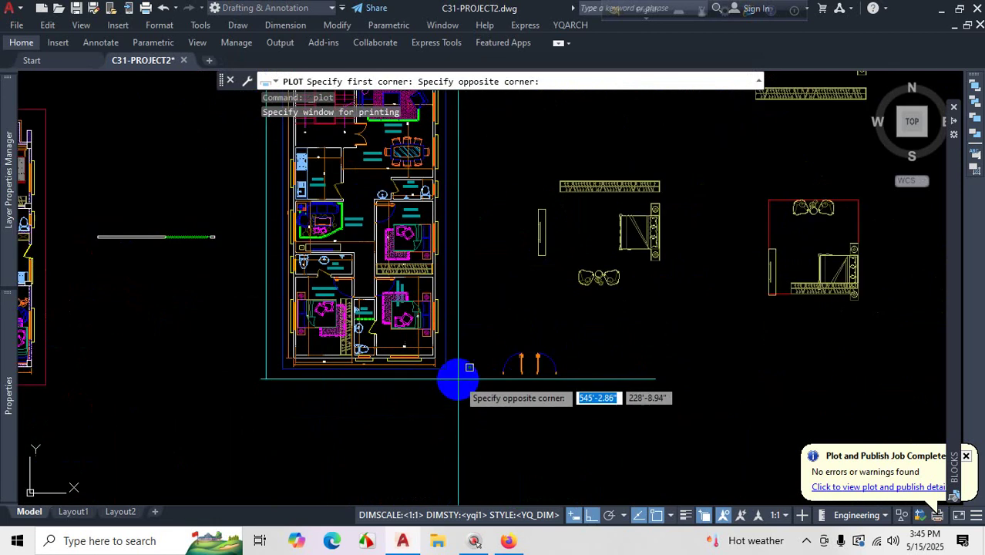
{"action": "left_click", "coordinate": [455, 381]}
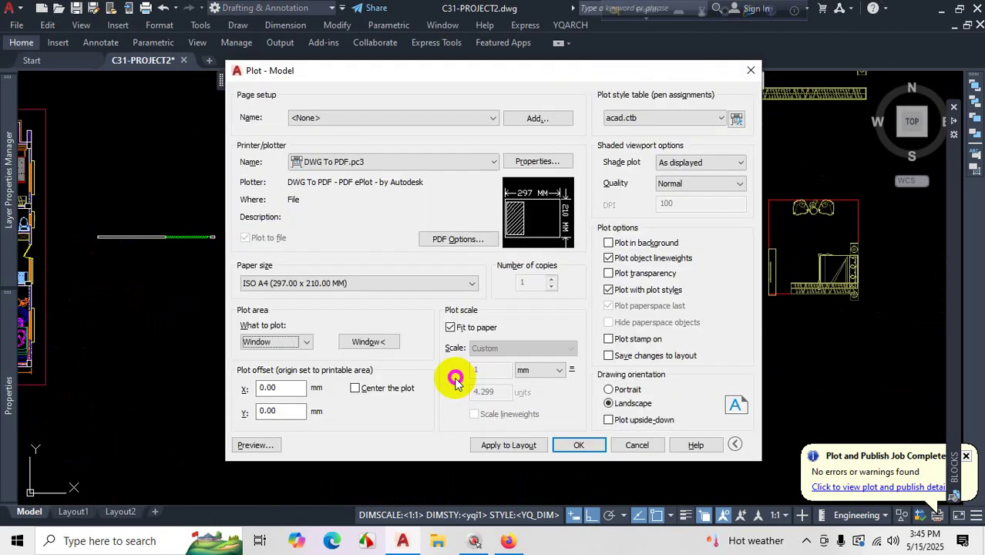
Step: Redefine the plot window more tightly around the narrow floor plan, just outside its blue frame
{"action": "left_click", "coordinate": [368, 342]}
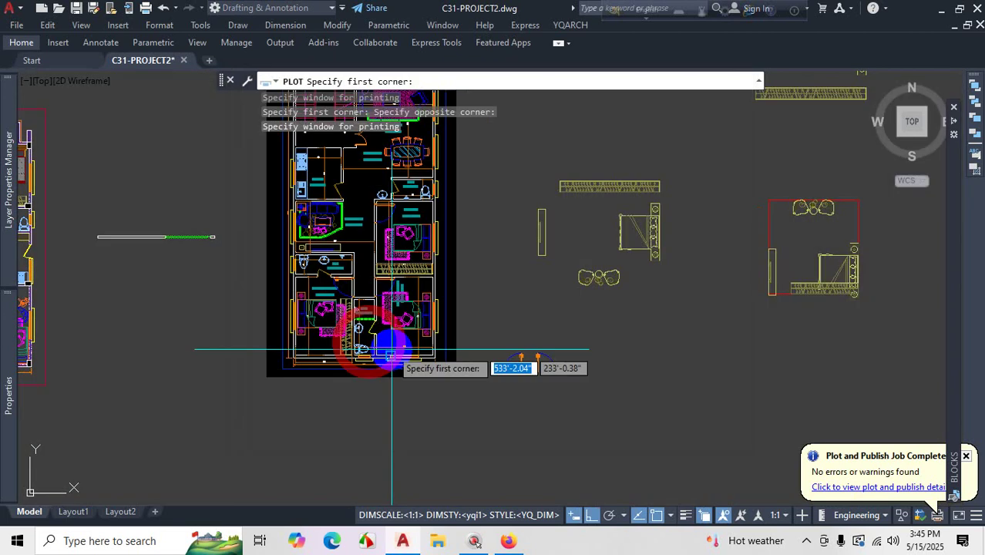
{"action": "scroll", "coordinate": [331, 339], "scroll_direction": "down", "scroll_amount": 4}
{"action": "scroll", "coordinate": [312, 239], "scroll_direction": "up", "scroll_amount": 6}
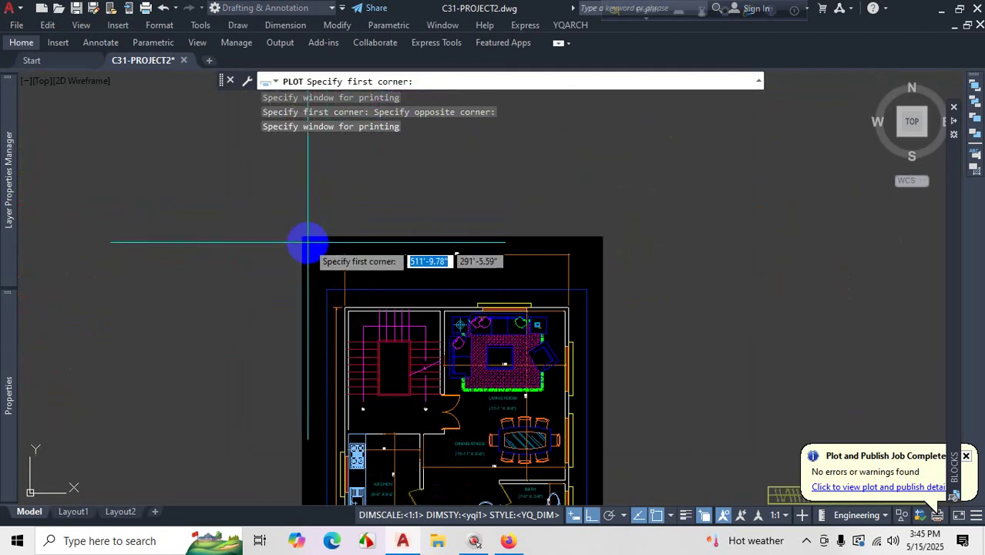
{"action": "left_click", "coordinate": [351, 286]}
{"action": "scroll", "coordinate": [417, 417], "scroll_direction": "down", "scroll_amount": 3}
{"action": "scroll", "coordinate": [414, 378], "scroll_direction": "up", "scroll_amount": 3}
{"action": "scroll", "coordinate": [413, 378], "scroll_direction": "up", "scroll_amount": 3}
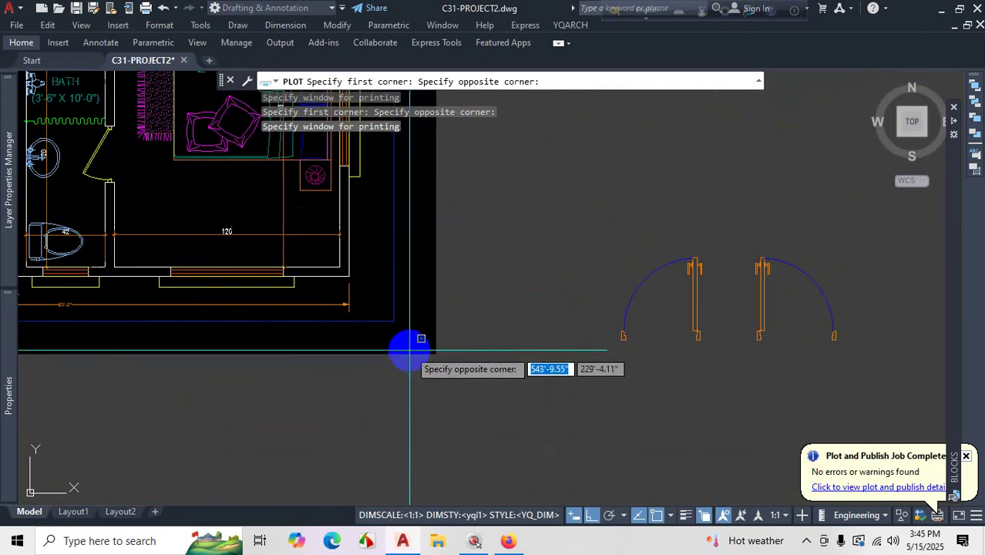
{"action": "left_click", "coordinate": [405, 337]}
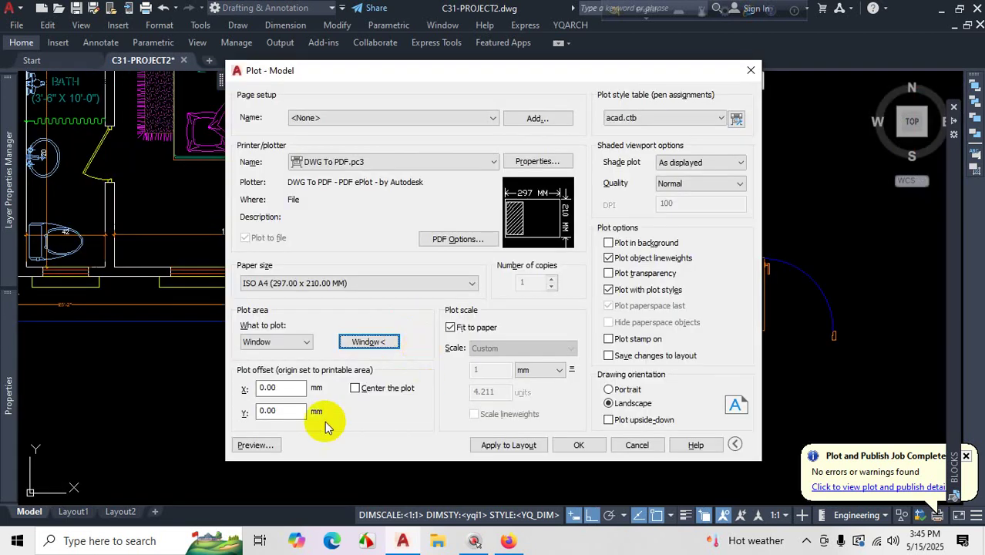
Step: Center the plot on the paper and set the drawing orientation to Portrait
{"action": "left_click", "coordinate": [354, 388]}
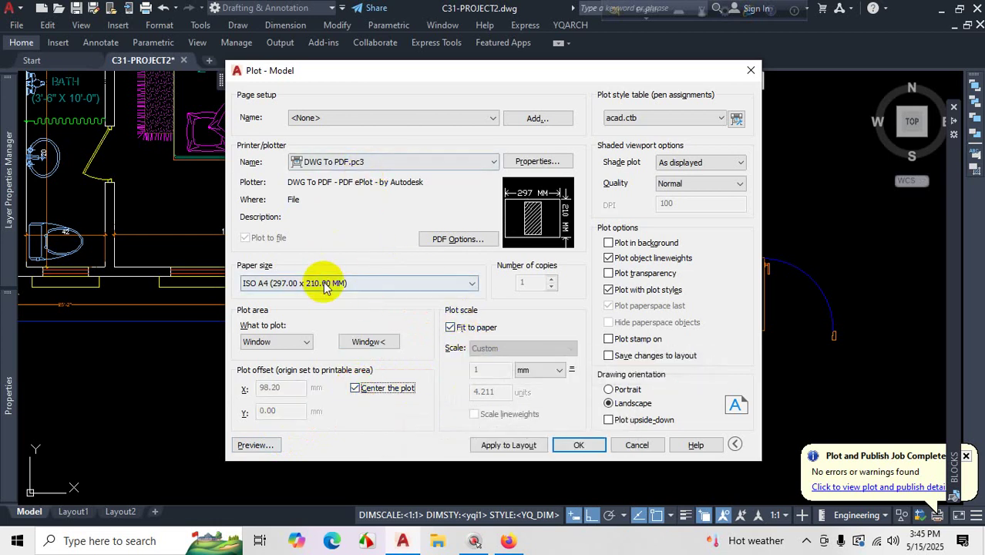
{"action": "mouse_move", "coordinate": [552, 217]}
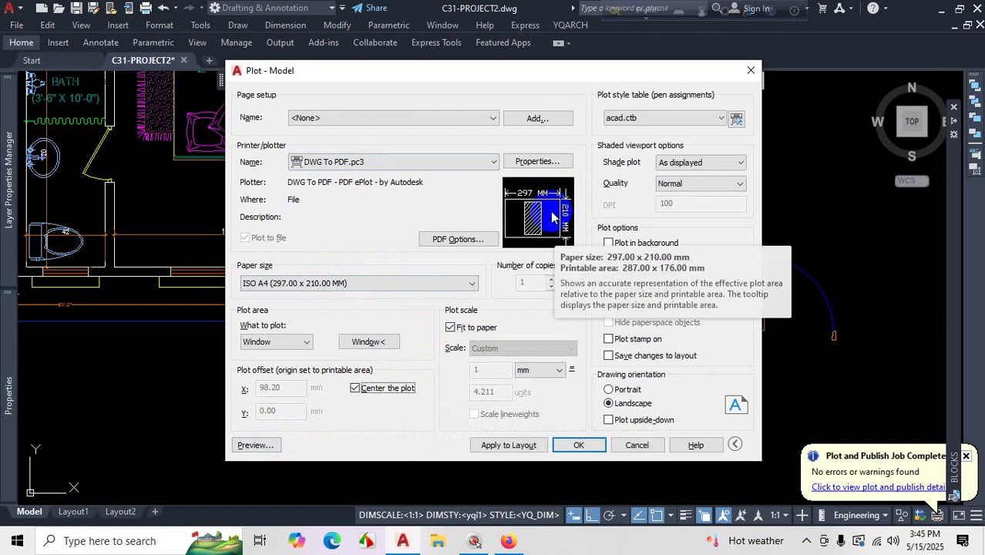
{"action": "left_click", "coordinate": [626, 390]}
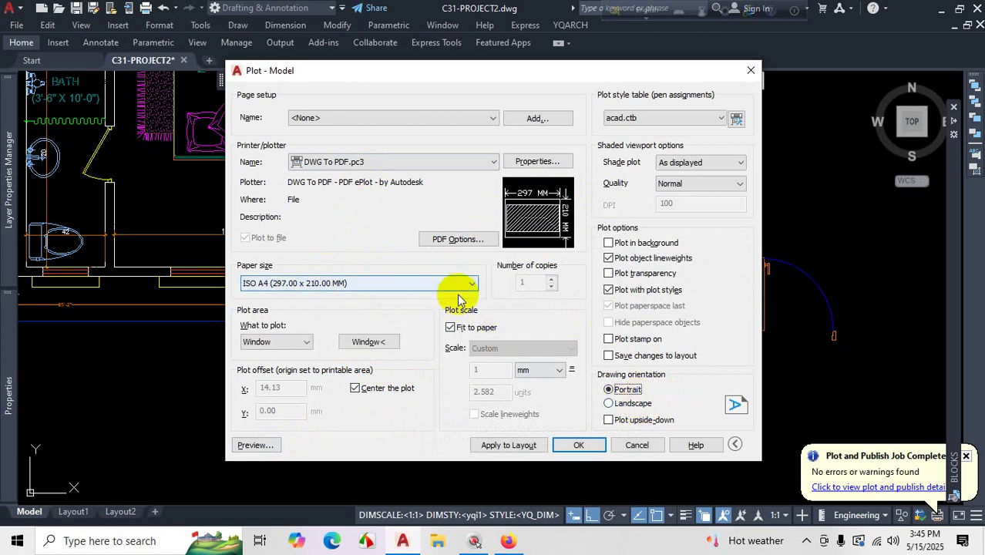
Step: Change the paper size to the upright ISO A4 (210.00 x 297.00 MM) format
{"action": "left_click", "coordinate": [351, 282]}
{"action": "scroll", "coordinate": [395, 231], "scroll_direction": "up", "scroll_amount": 10}
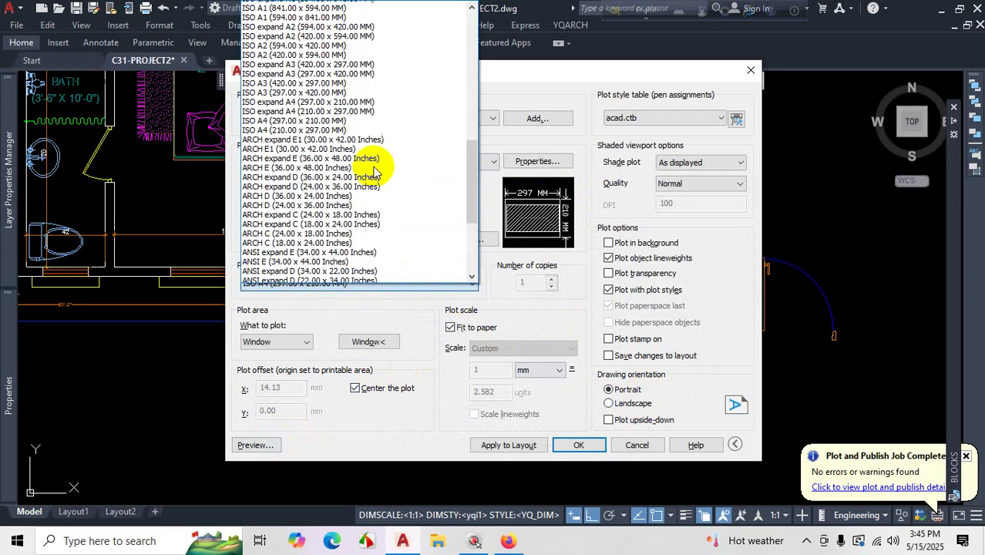
{"action": "scroll", "coordinate": [395, 160], "scroll_direction": "up", "scroll_amount": 5}
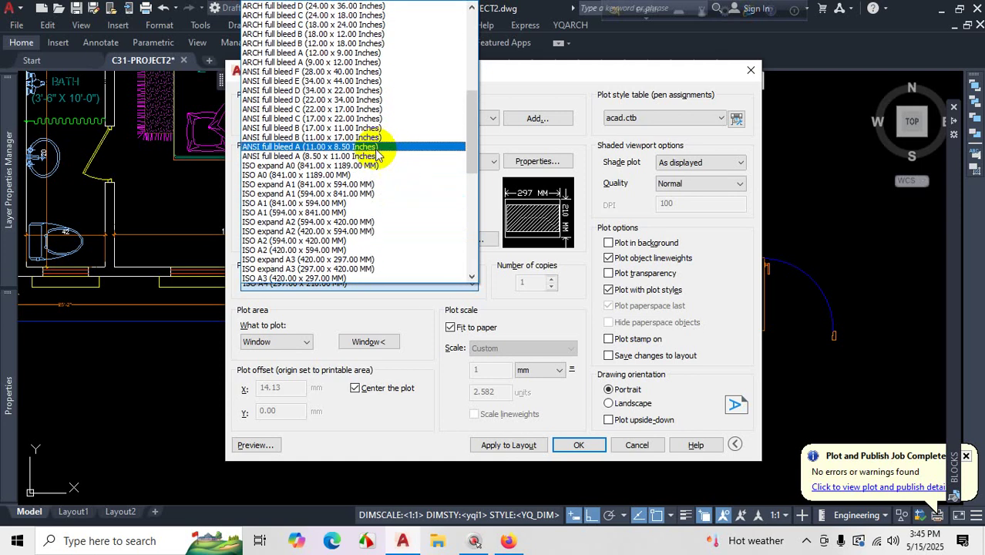
{"action": "scroll", "coordinate": [375, 171], "scroll_direction": "down", "scroll_amount": 3}
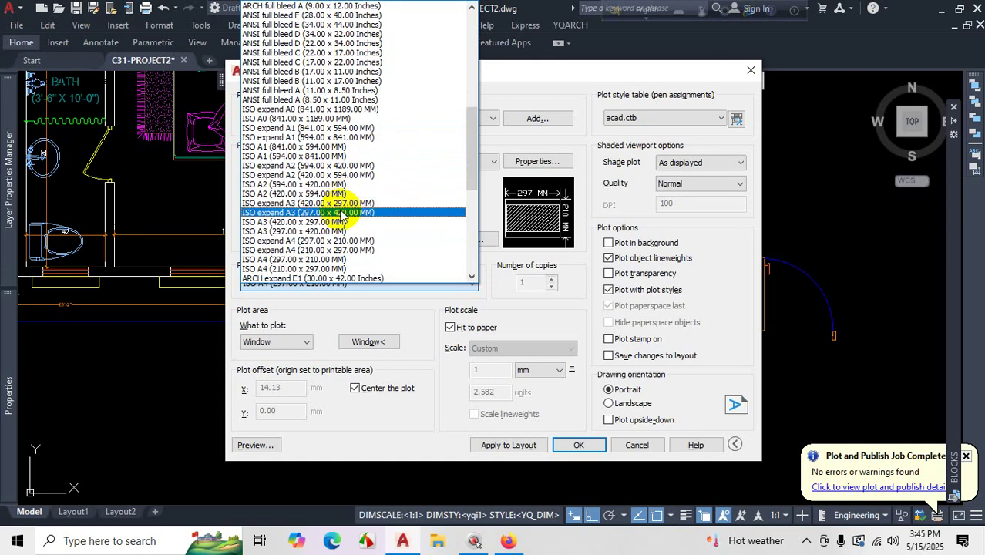
{"action": "left_click", "coordinate": [309, 268]}
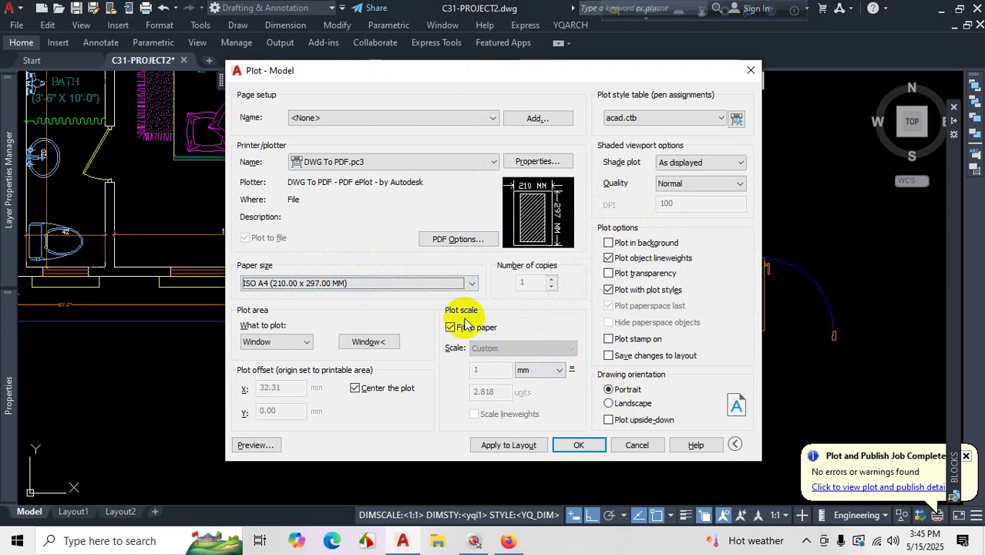
Step: Assign the monochrome.ctb plot style table to the plot
{"action": "left_click", "coordinate": [677, 122]}
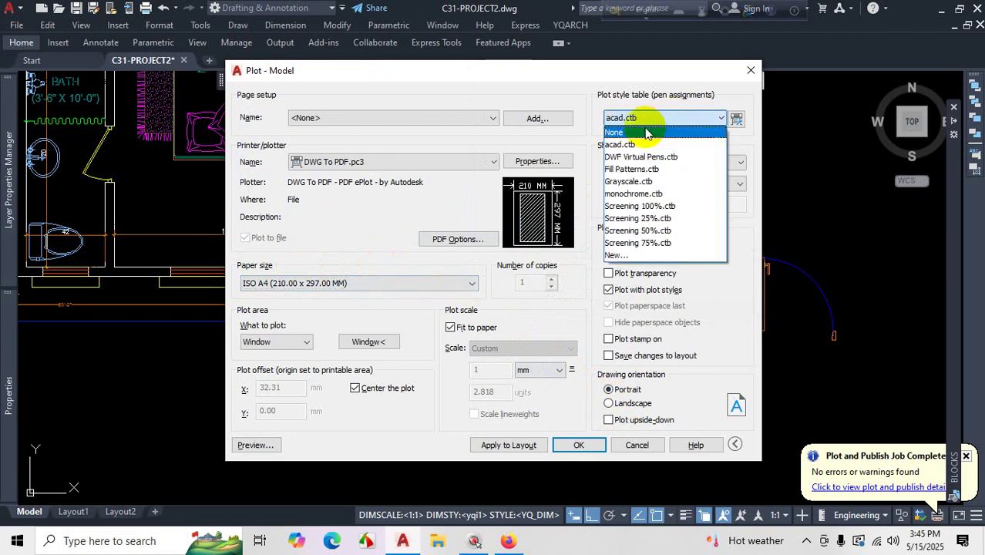
{"action": "left_click", "coordinate": [630, 194]}
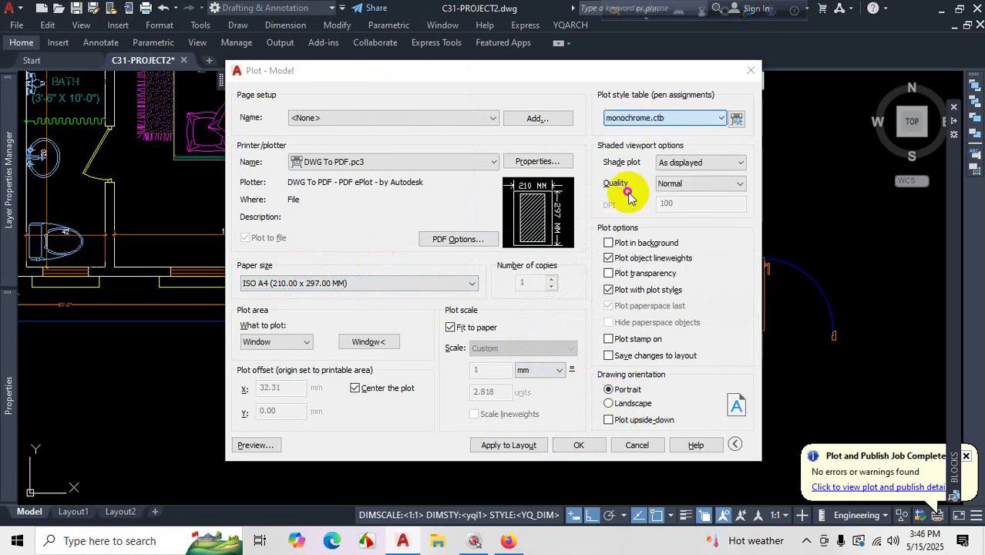
{"action": "left_click", "coordinate": [499, 300]}
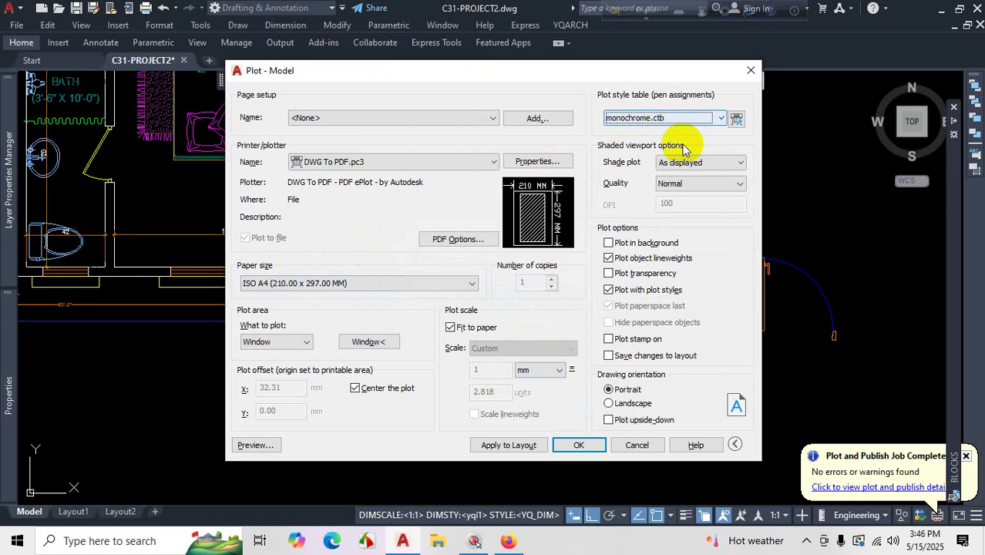
Step: Set the shaded viewport quality to Maximum and enable plot transparency, background plotting and saving changes to the layout
{"action": "left_click", "coordinate": [697, 183]}
{"action": "left_click", "coordinate": [696, 229]}
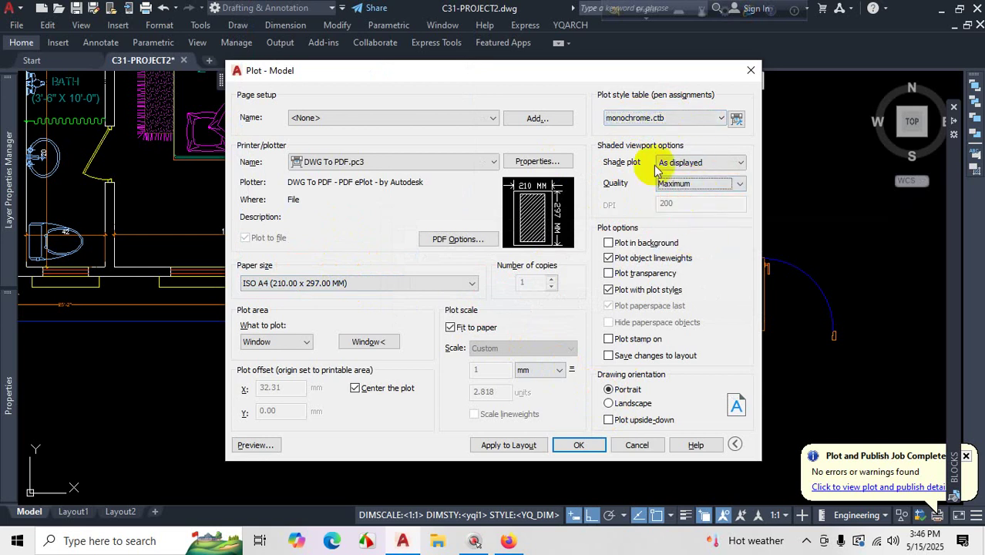
{"action": "left_click", "coordinate": [635, 276]}
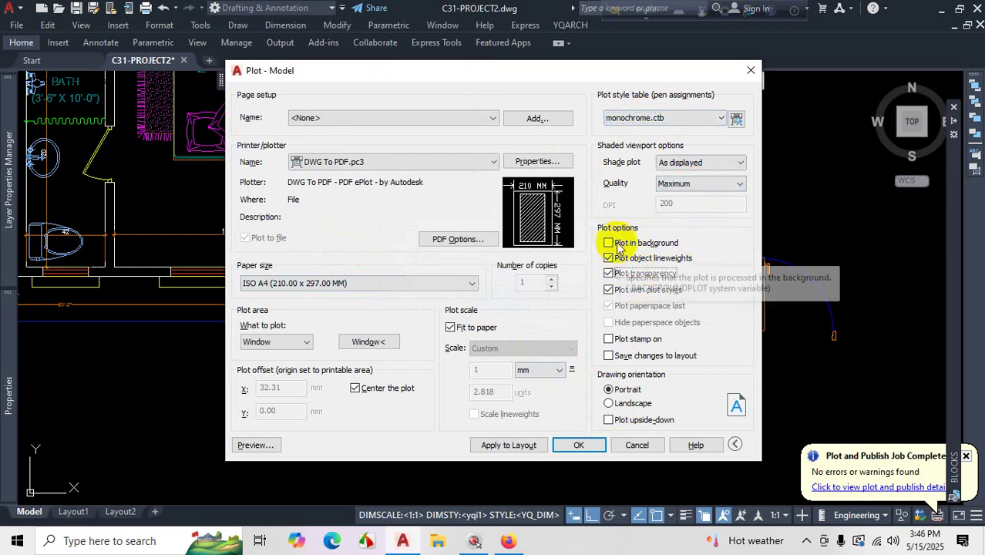
{"action": "left_click", "coordinate": [616, 244]}
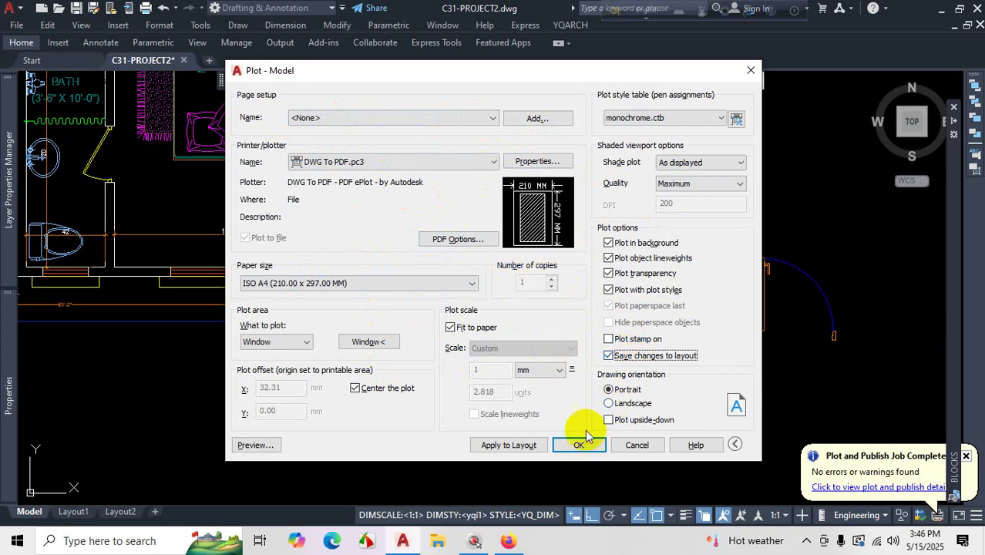
Step: Preview the narrow plan's plot and save it as the PDF C31-PROJECT2-Model, overwriting the existing file
{"action": "left_click", "coordinate": [256, 445]}
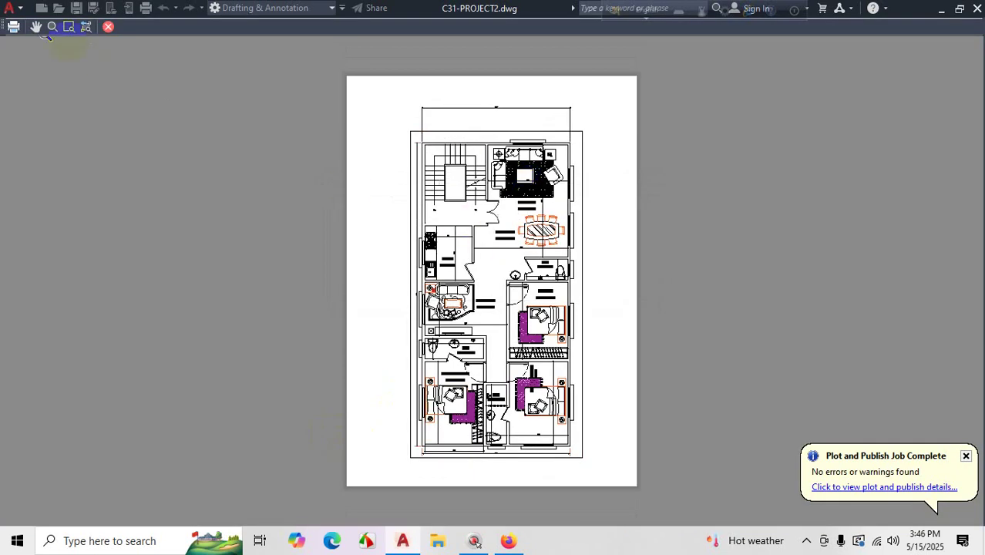
{"action": "left_click", "coordinate": [108, 28]}
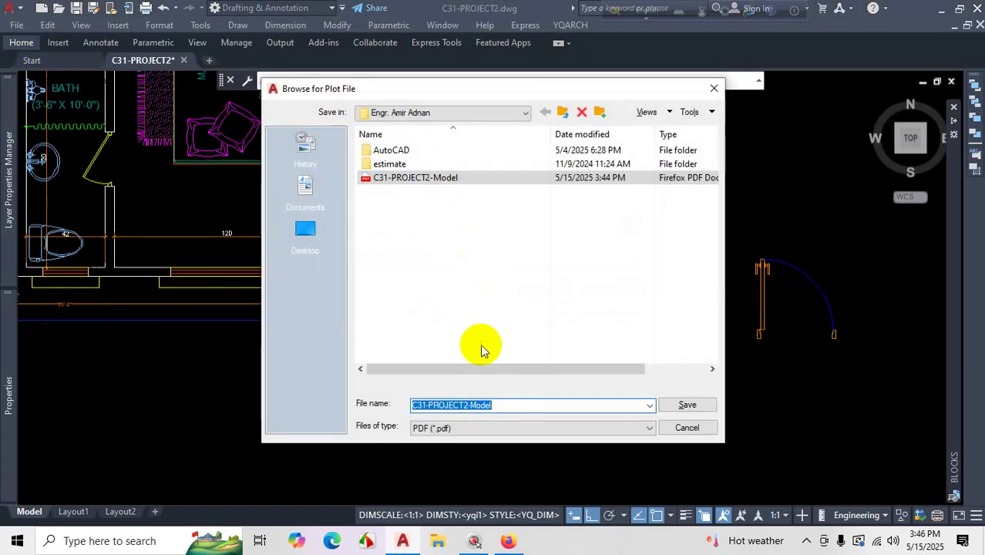
{"action": "left_click", "coordinate": [687, 405]}
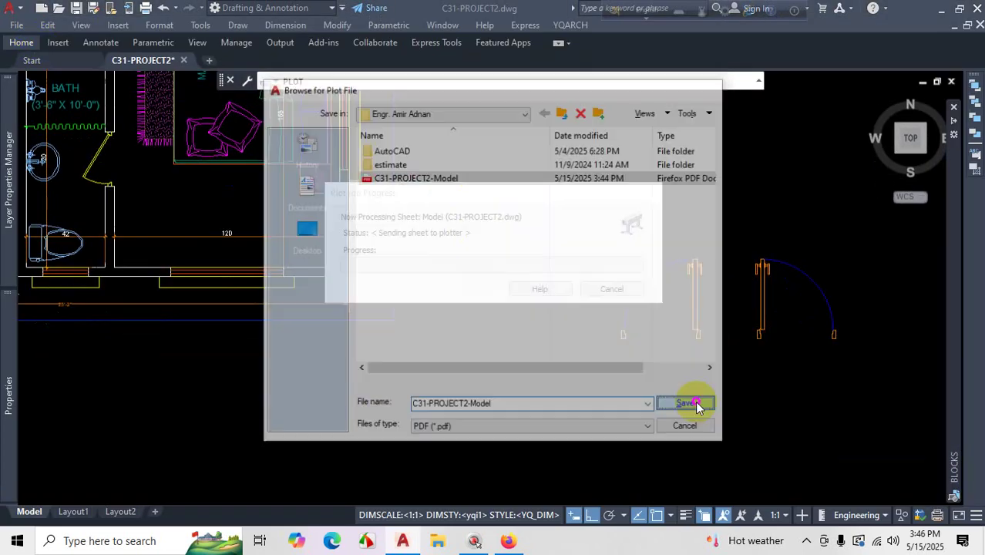
{"action": "left_click", "coordinate": [534, 286]}
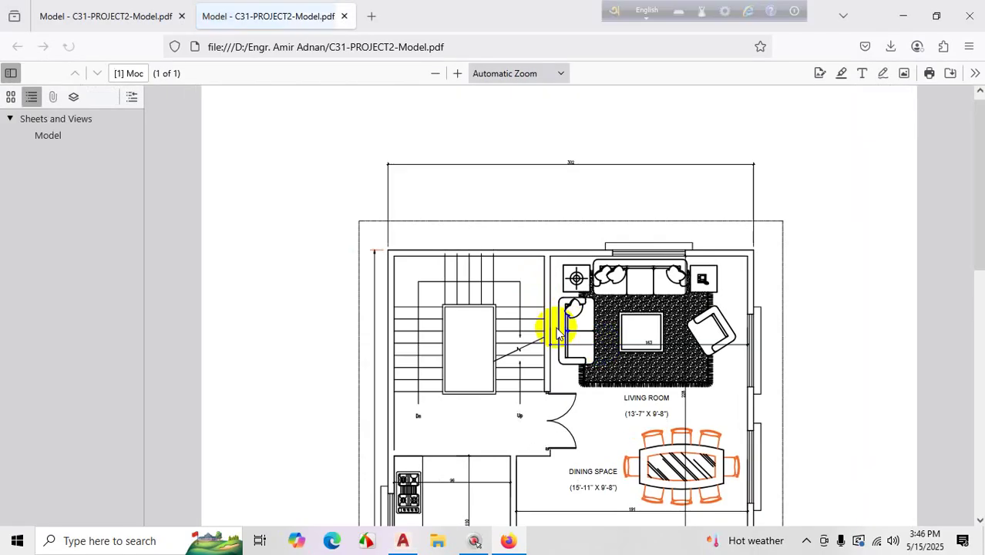
{"action": "scroll", "coordinate": [547, 323], "scroll_direction": "down", "scroll_amount": 10}
{"action": "scroll", "coordinate": [555, 343], "scroll_direction": "up", "scroll_amount": 8}
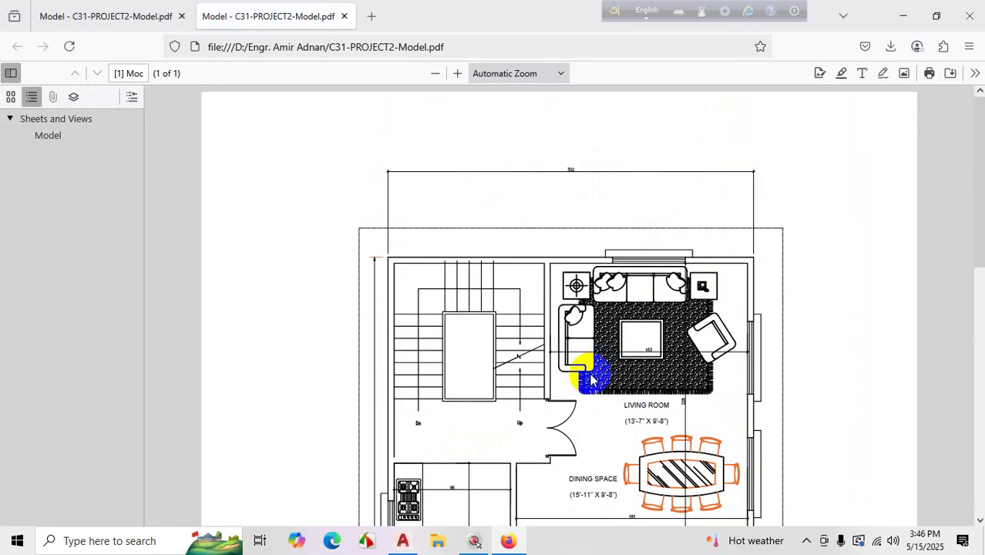